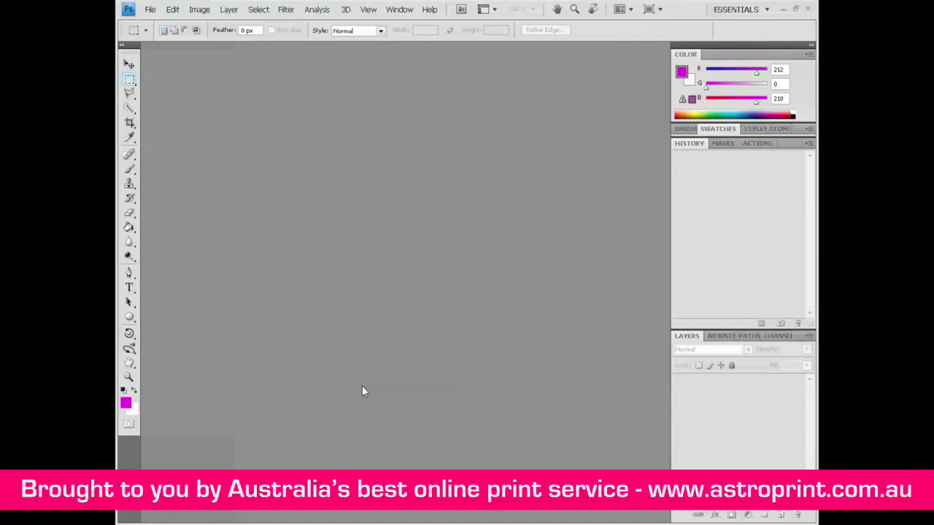
- Create a new 500 × 500 px RGB document at 72 pixels/inch with a white background
click(150, 9)
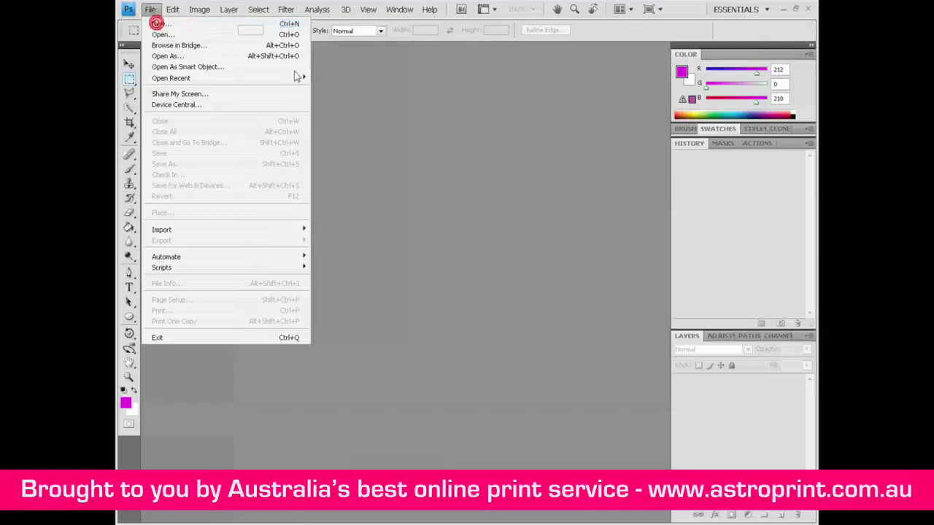
click(158, 24)
drag(546, 255, 491, 275)
text(500)
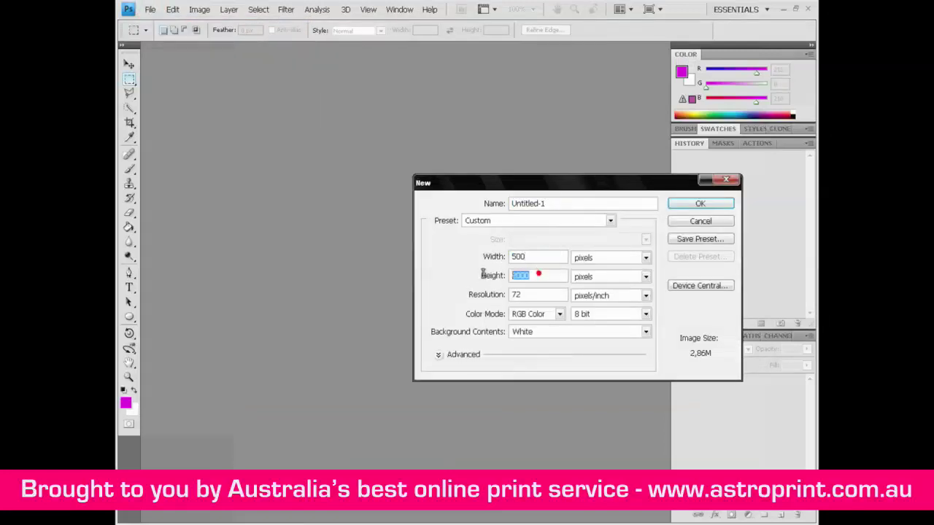
text(500)
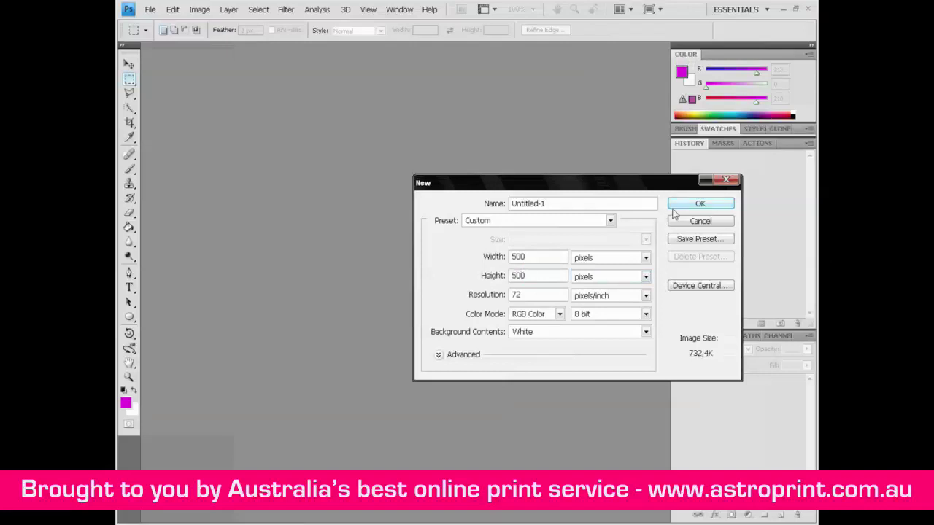
click(670, 208)
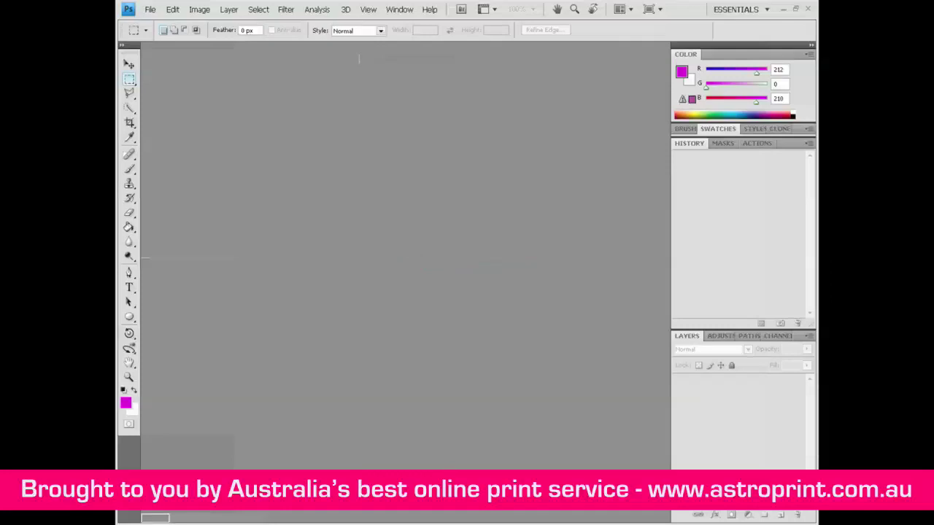
- Add a transparent Layer 1 above the Background and select the Brush tool
click(228, 9)
mouse_move(234, 24)
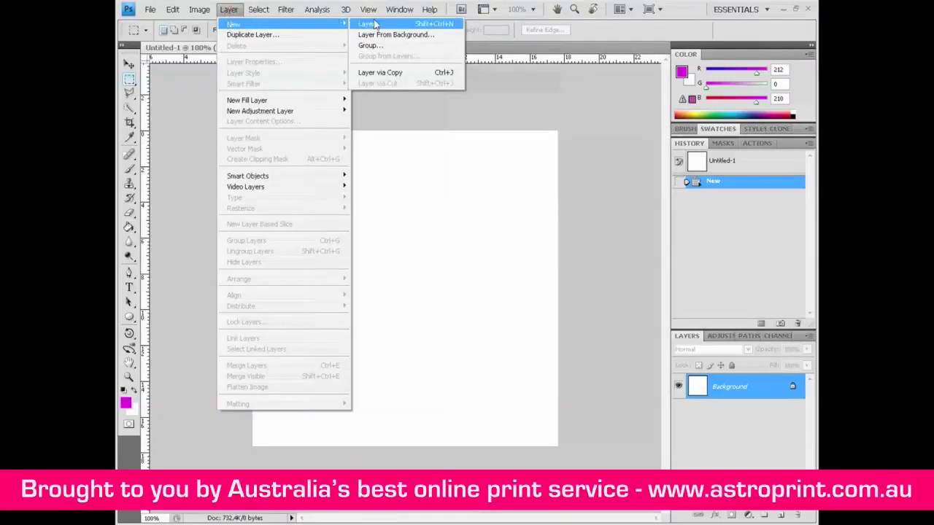
click(366, 24)
click(568, 161)
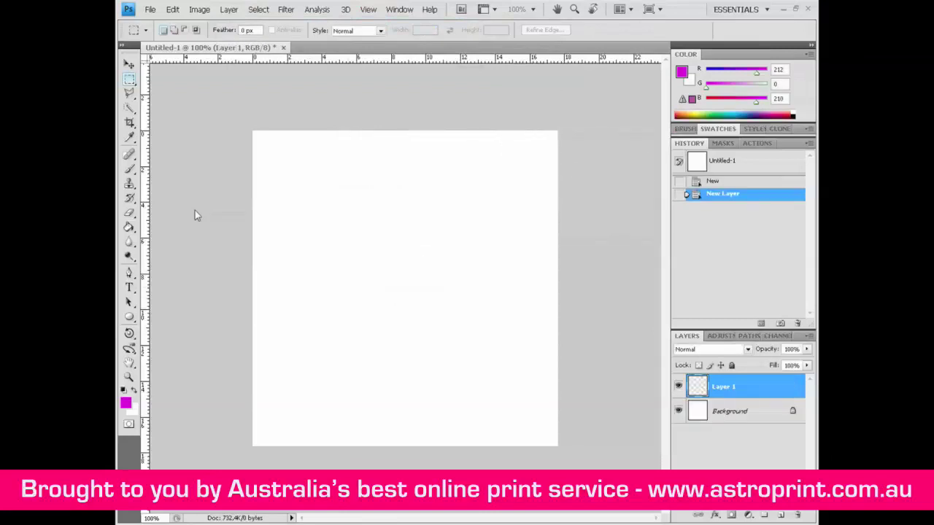
click(129, 170)
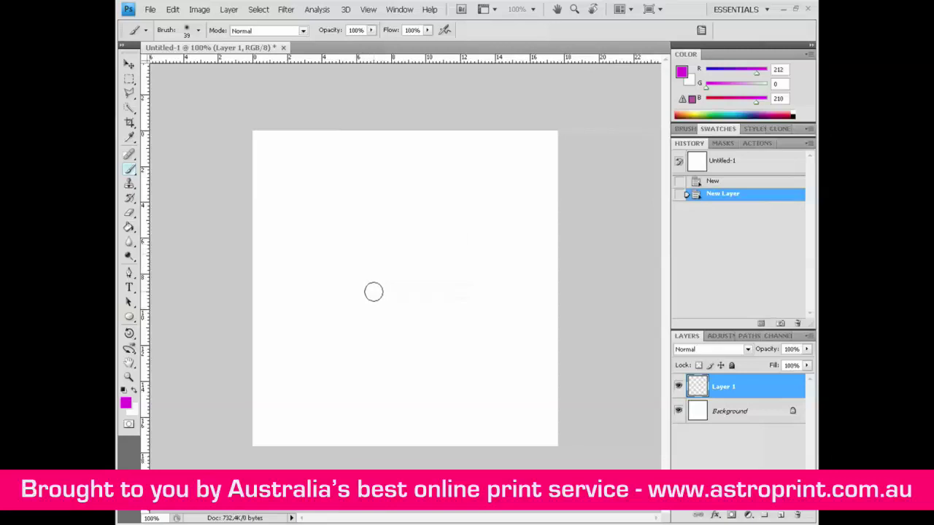
- Paint a soft magenta ring on Layer 1 and zoom in to 200% on it
mouse_move(354, 255)
mouse_down()
mouse_move(361, 229)
mouse_move(400, 212)
mouse_move(430, 217)
mouse_move(444, 262)
mouse_move(434, 292)
mouse_move(381, 306)
mouse_move(353, 296)
mouse_move(344, 243)
mouse_move(354, 219)
mouse_up()
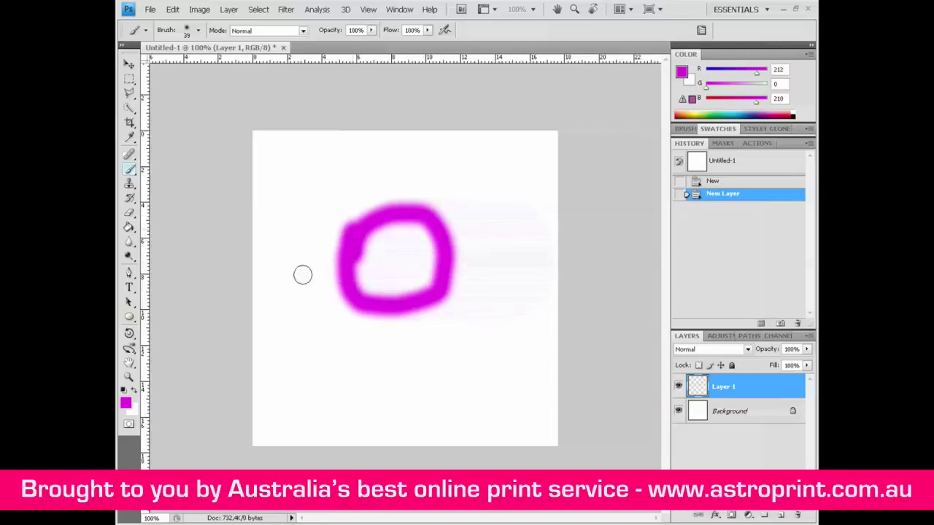
click(129, 378)
click(391, 251)
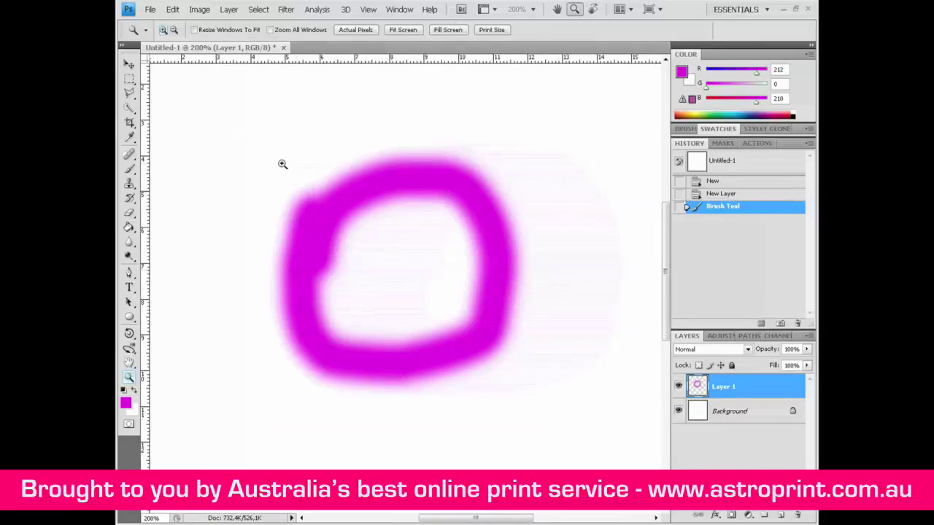
click(228, 8)
- Add an empty Layer 2 and return to the Brush tool
mouse_move(235, 25)
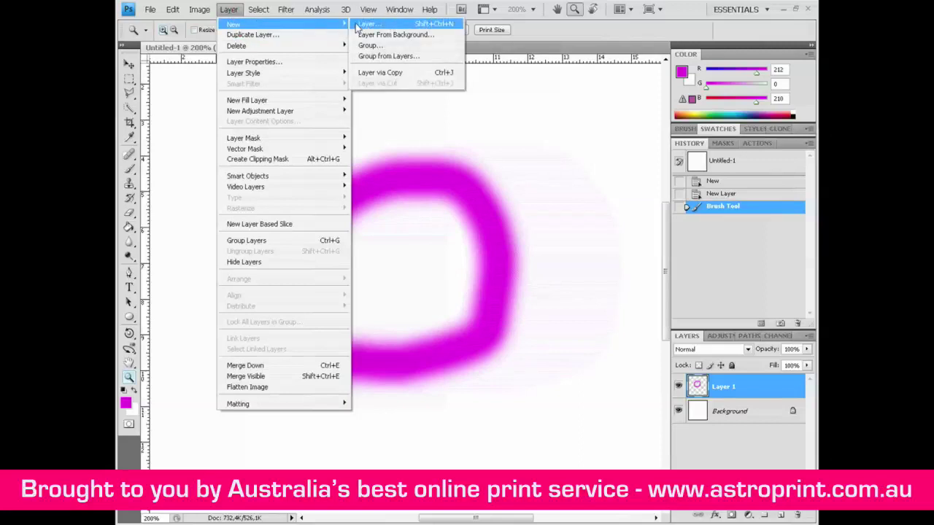
click(368, 23)
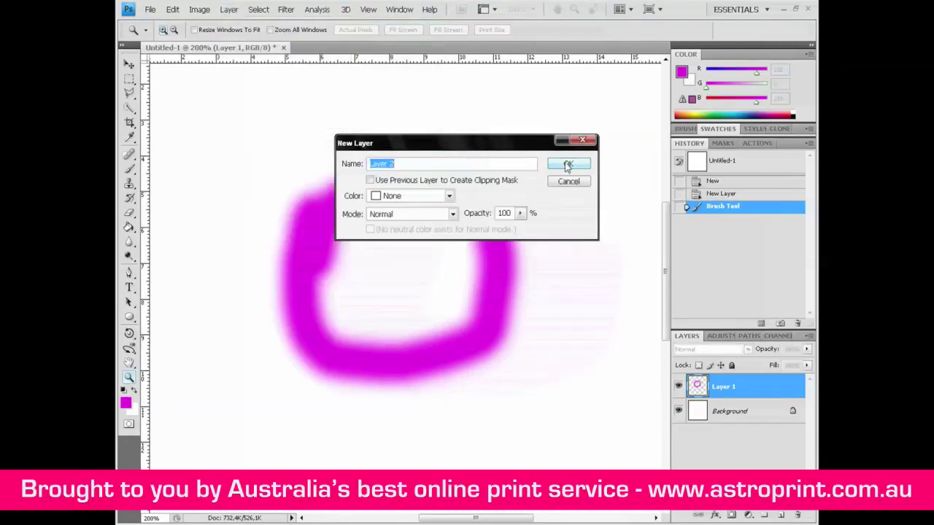
click(568, 165)
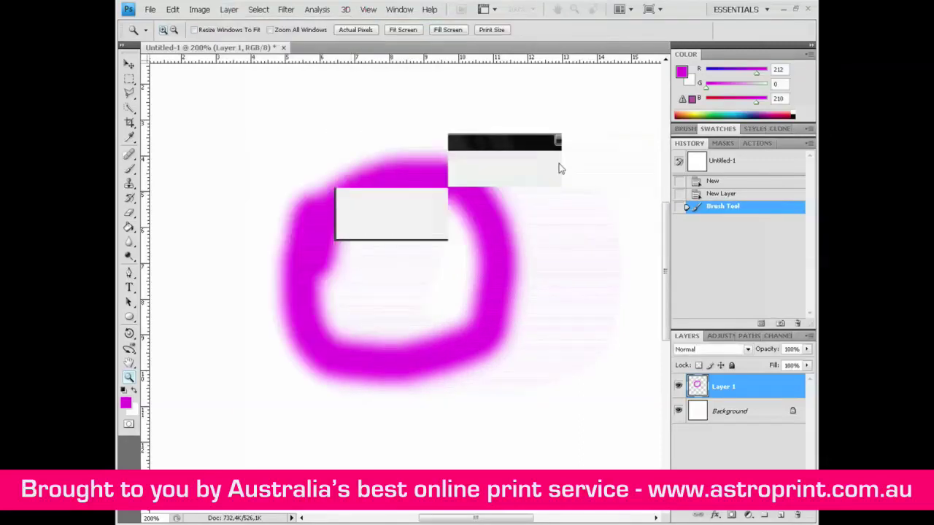
click(130, 165)
- Set the foreground colour to near-black (R 2, G 2, B 2)
click(125, 402)
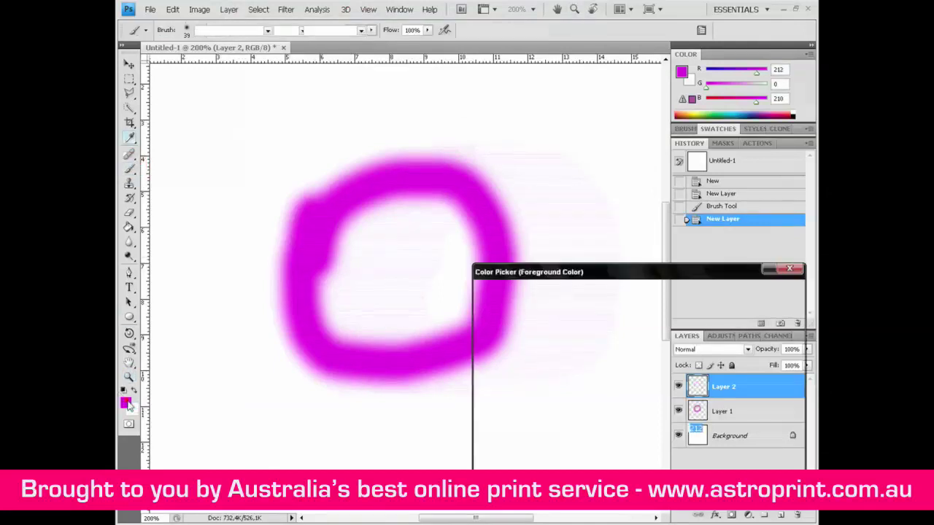
drag(564, 412, 482, 459)
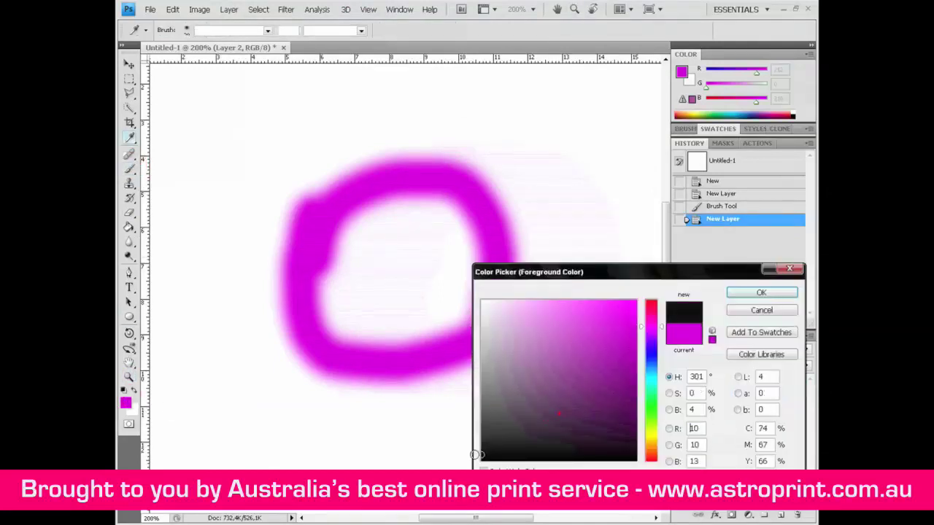
click(753, 305)
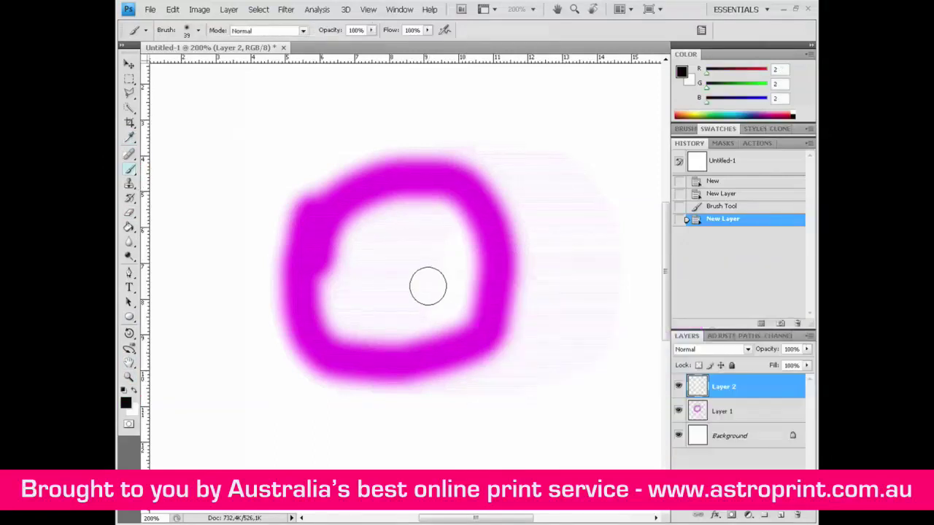
- Paint a large black body dot on the ring's right side with a 40 px, 100% hard brush
click(491, 295)
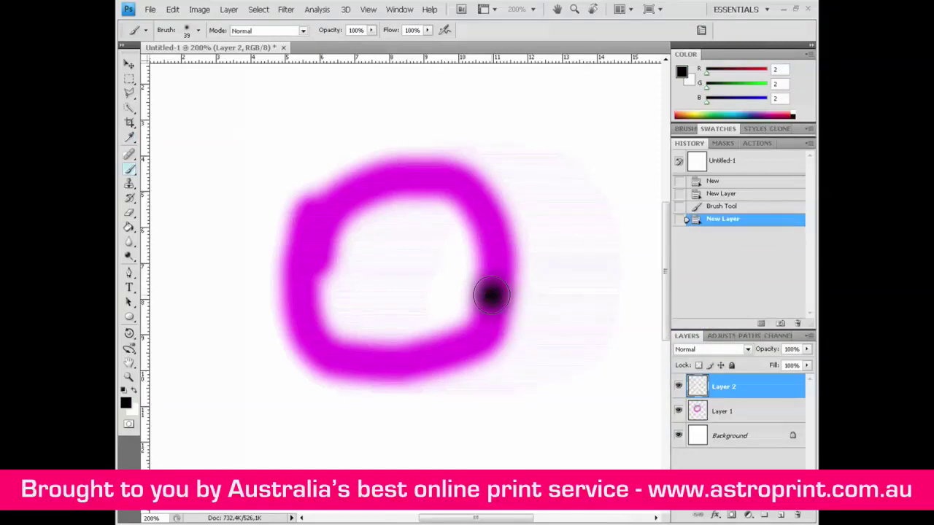
right_click(457, 282)
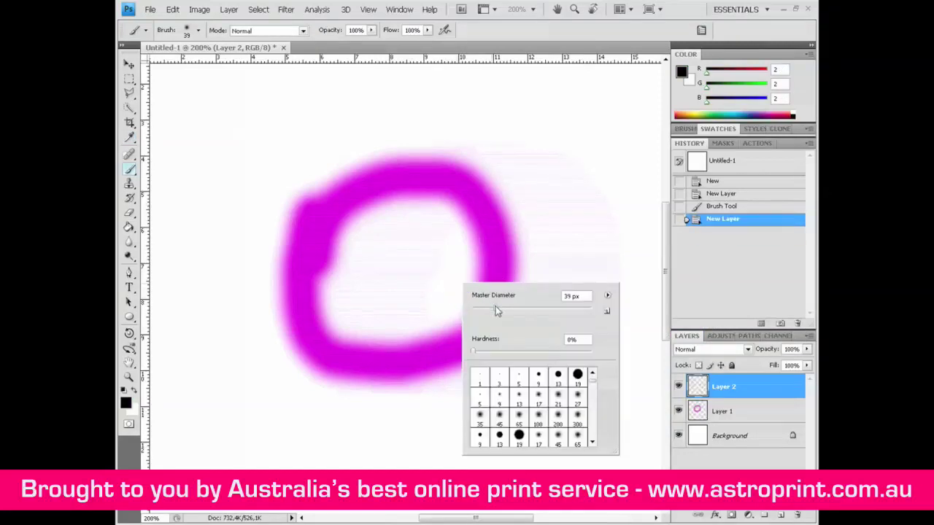
drag(495, 311, 497, 311)
drag(475, 355, 606, 353)
key(Return)
click(496, 255)
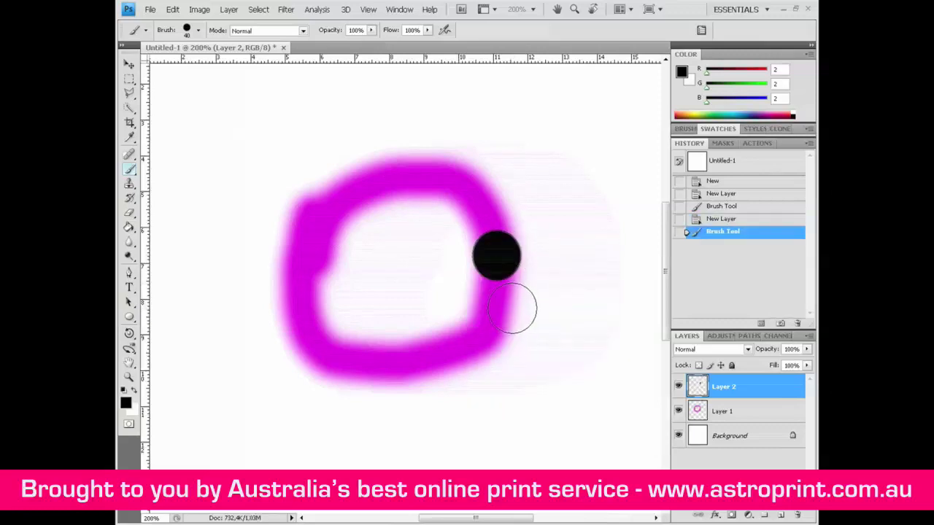
- Paint a smaller 21 px head above the body, then shrink the brush to a thin leg size
right_click(534, 297)
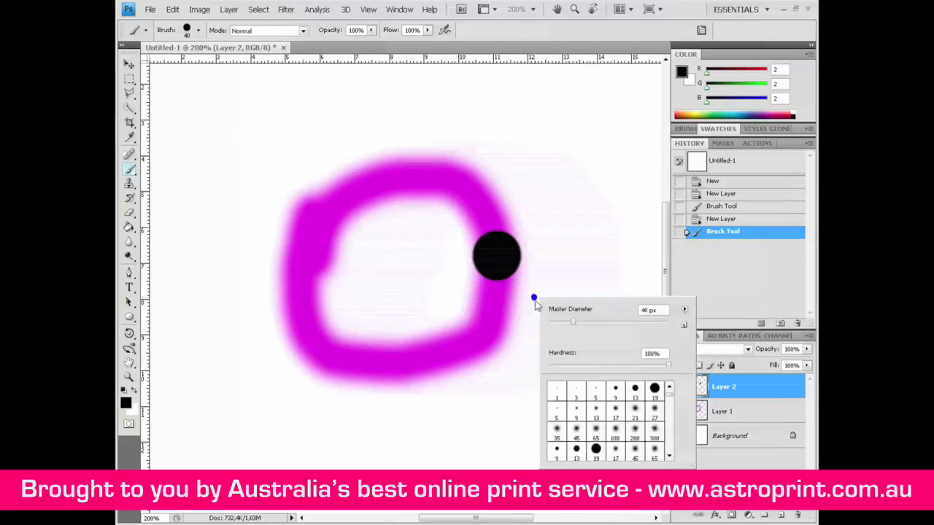
drag(569, 321, 568, 322)
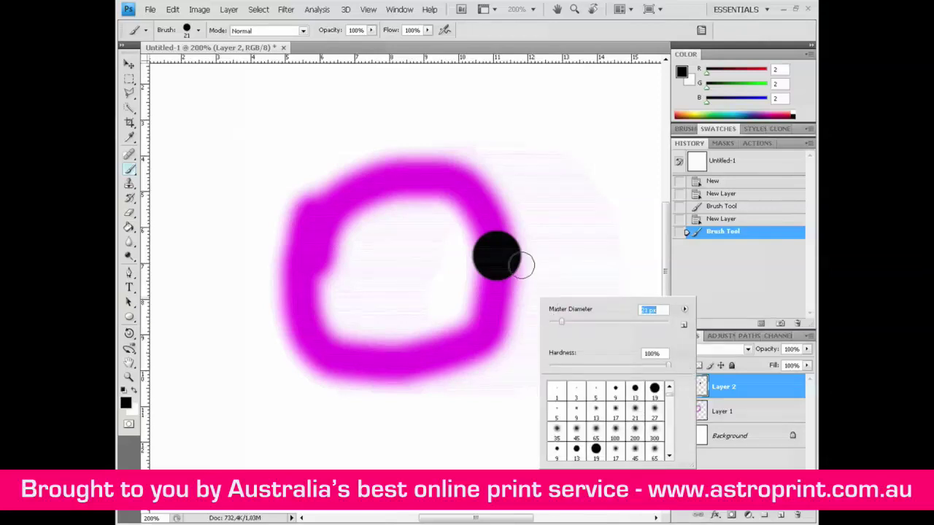
click(497, 223)
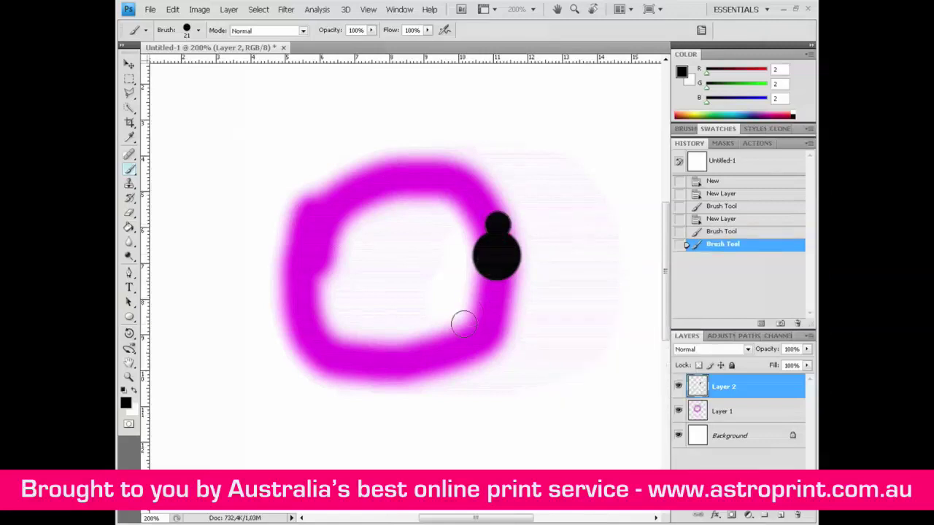
right_click(350, 286)
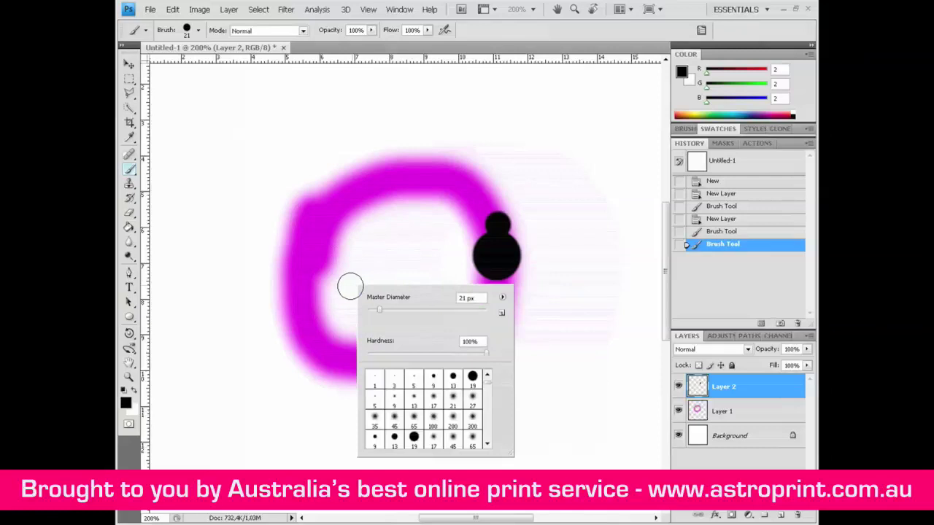
drag(381, 310, 372, 312)
- Draw thin black legs out from both sides of the spider's body
click(485, 243)
drag(478, 238, 467, 237)
click(503, 243)
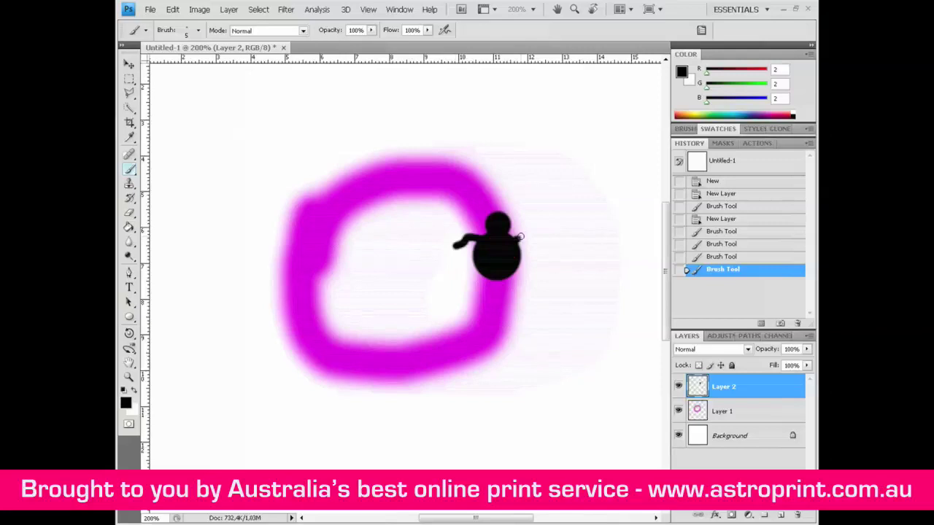
mouse_move(526, 236)
mouse_down()
mouse_move(541, 241)
mouse_move(472, 253)
mouse_up()
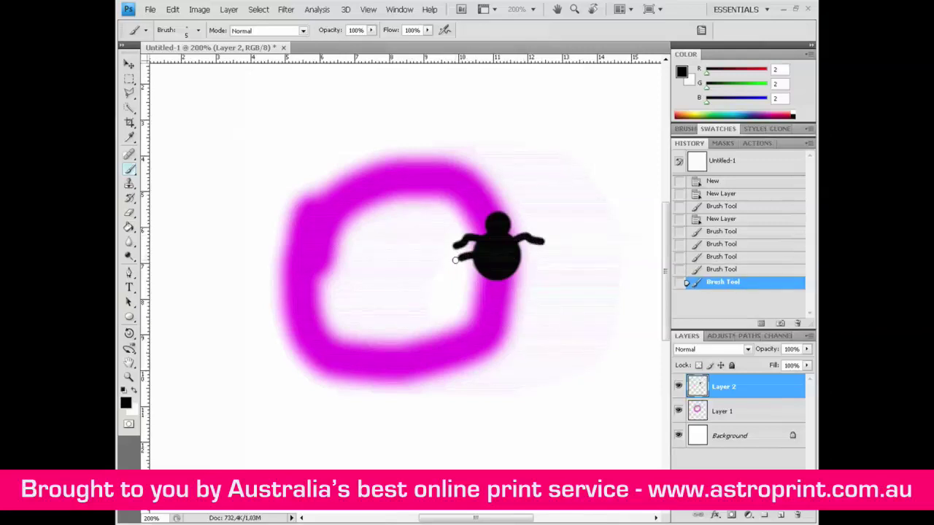
drag(453, 259, 540, 255)
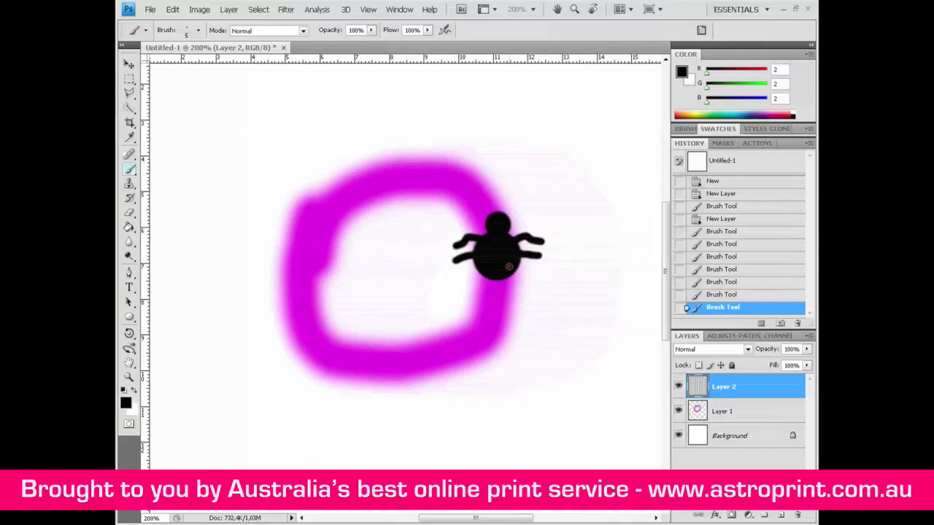
- Fill in the lower-left body and paint the head solid black
drag(485, 266, 460, 274)
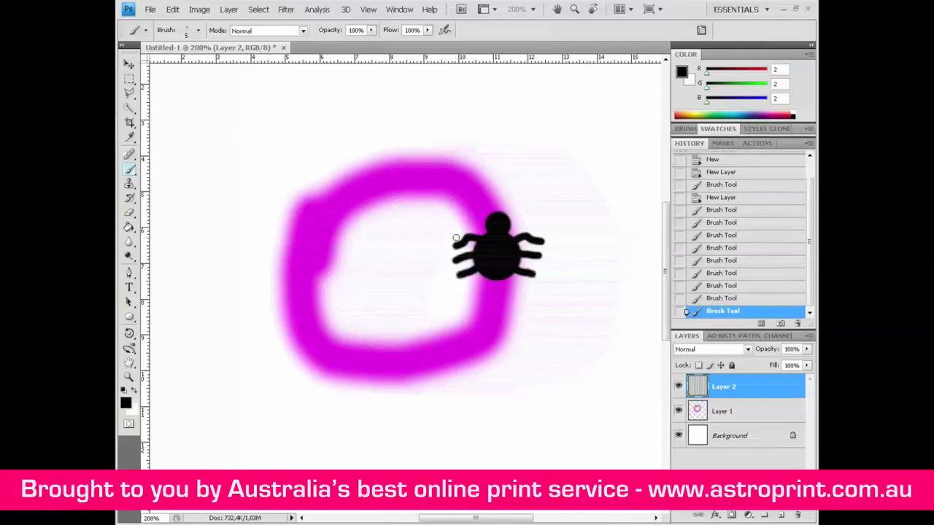
drag(496, 220, 486, 210)
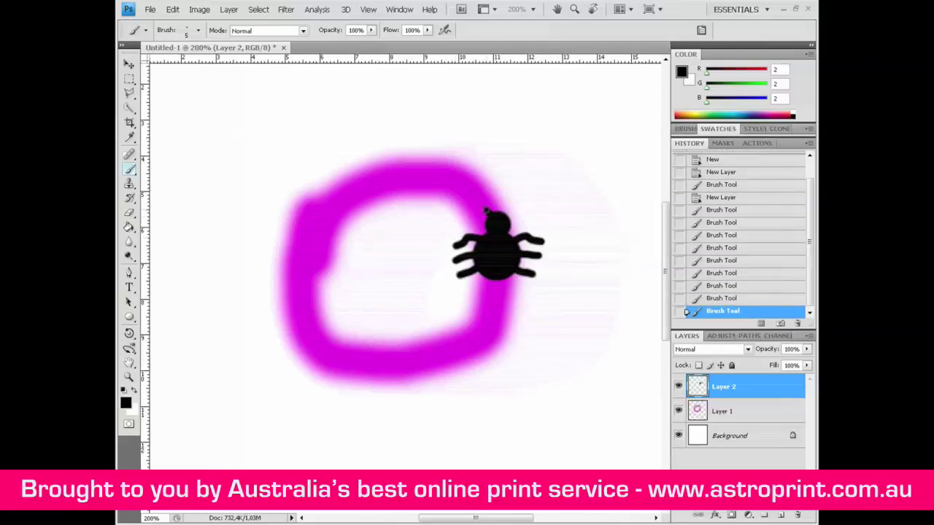
click(508, 210)
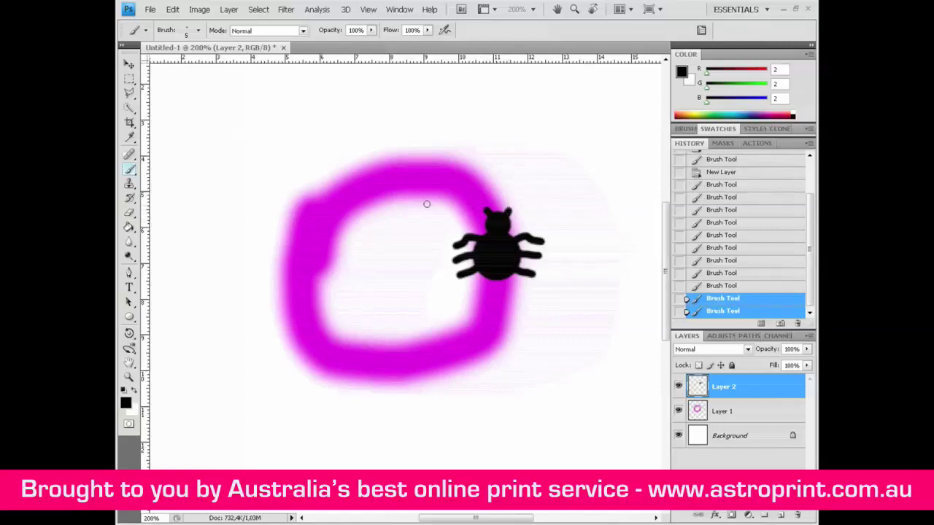
- Erase two tiny eyes into the spider's head with a 1 px eraser
click(129, 214)
right_click(398, 277)
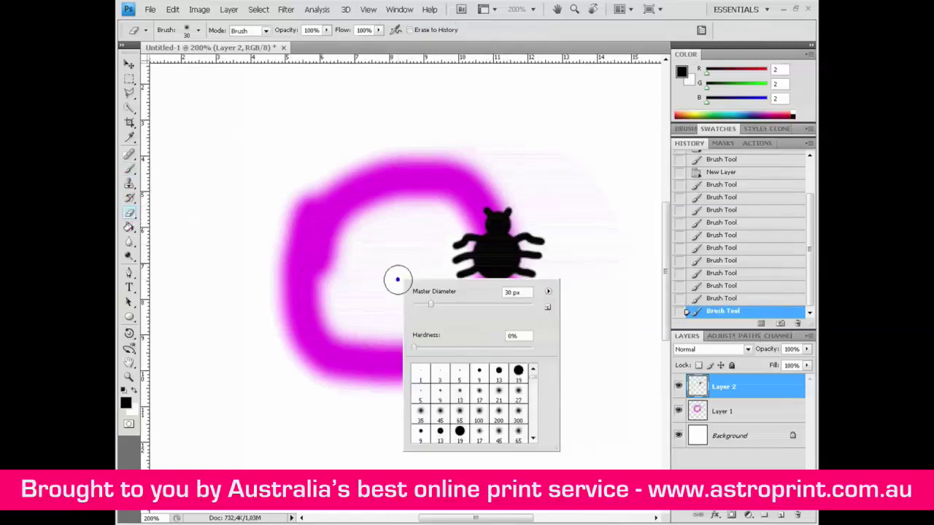
click(413, 305)
key(Return)
drag(491, 218, 501, 215)
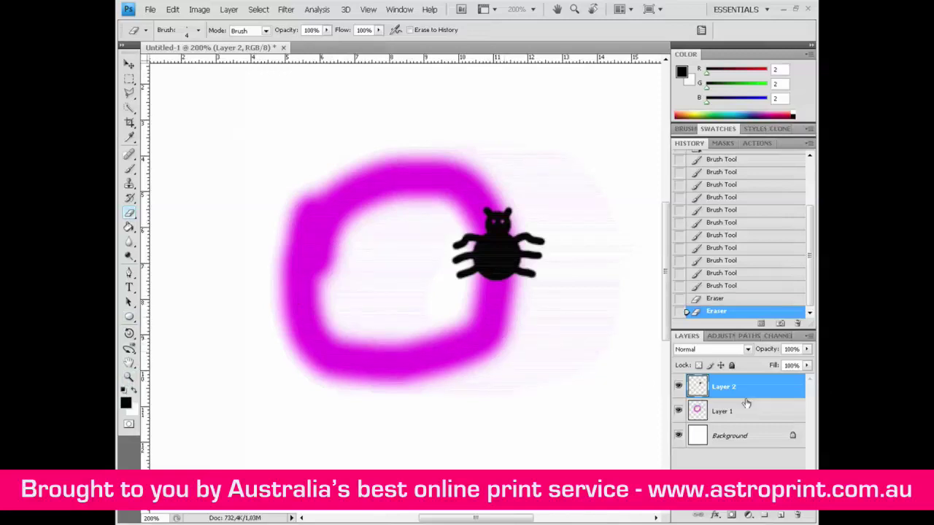
click(128, 95)
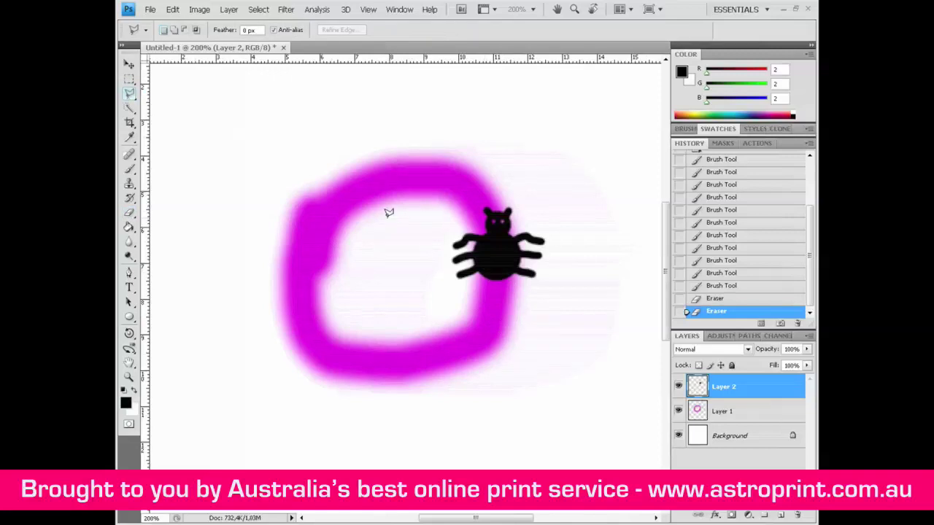
- Scale the spider to about 44% width and 70% height, then move it onto the ring's right edge
right_click(478, 265)
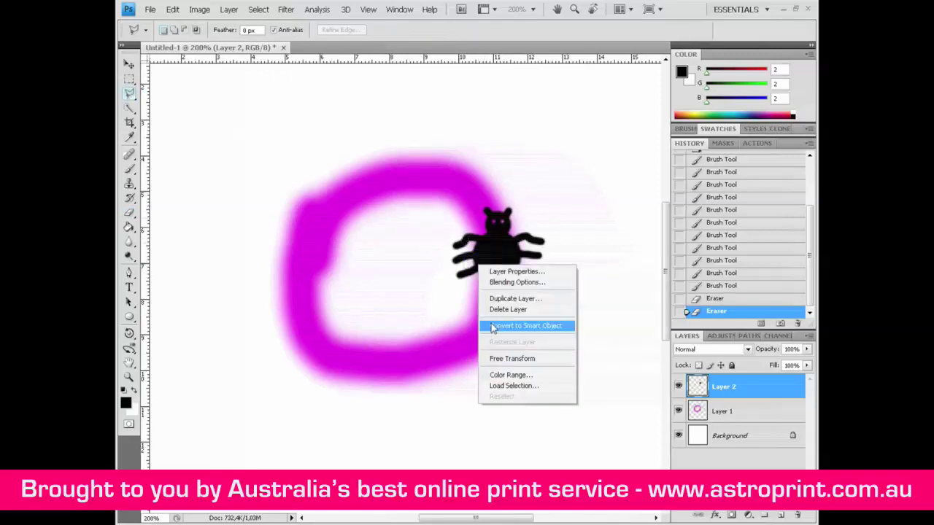
click(502, 358)
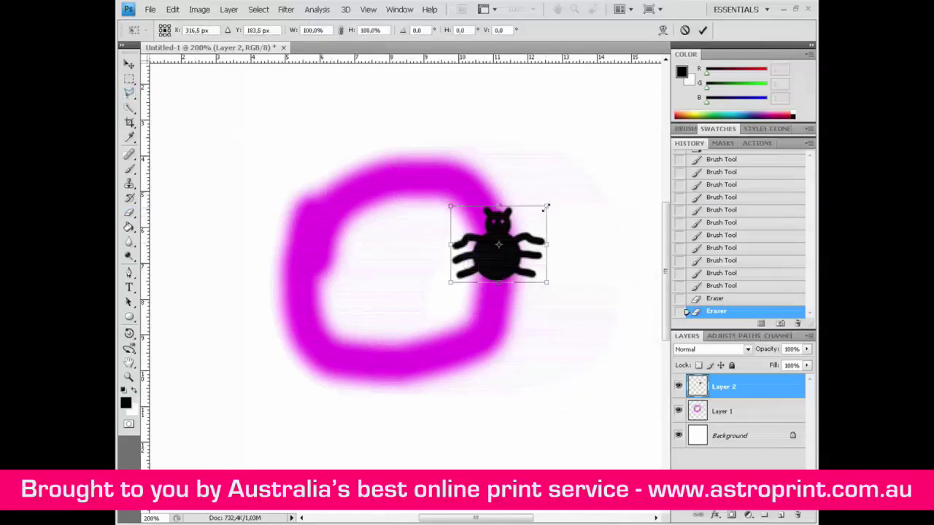
drag(547, 206, 493, 228)
key(Return)
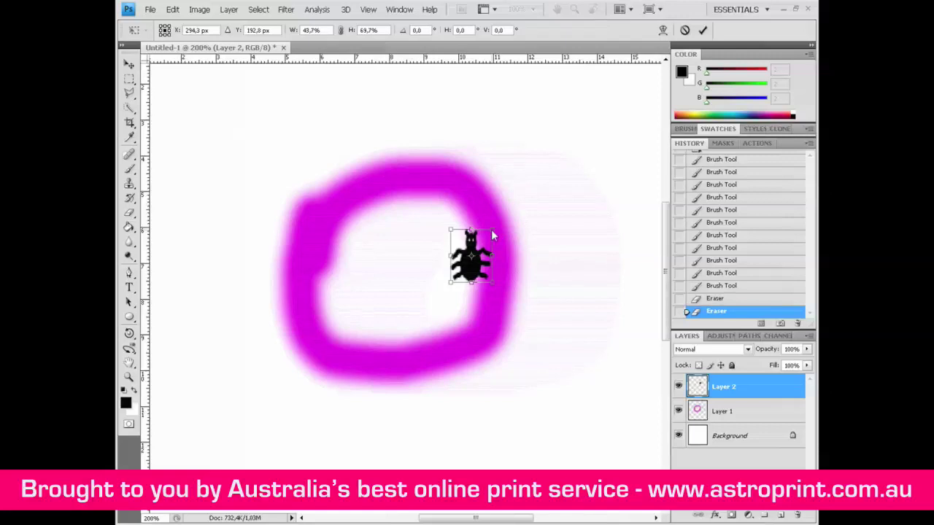
key(l)
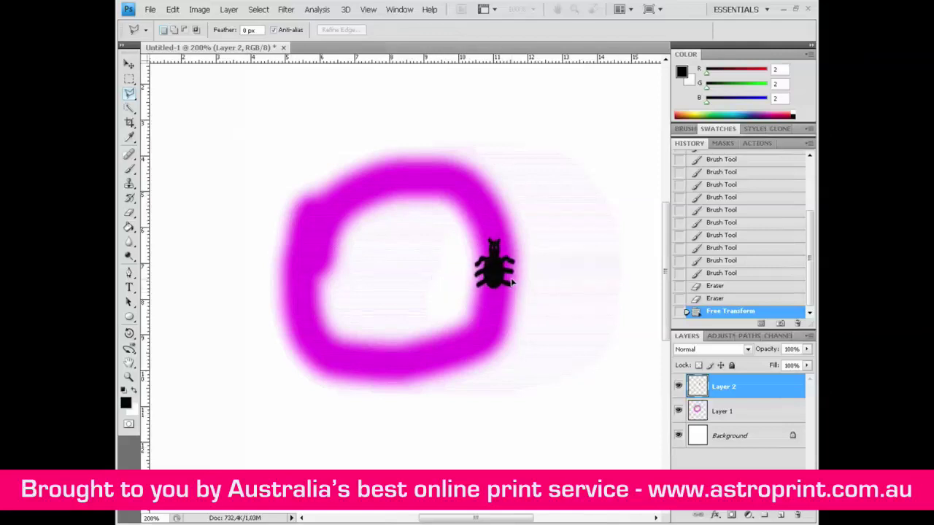
drag(517, 285, 512, 274)
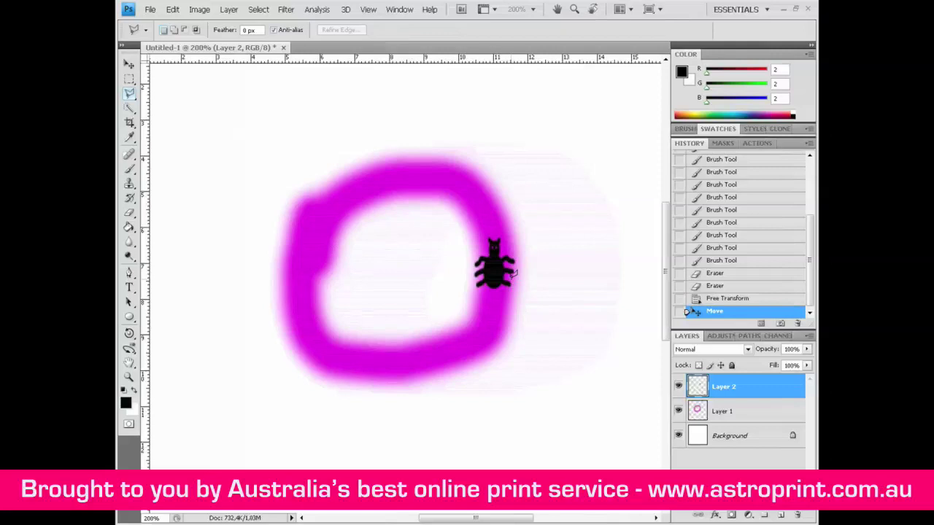
- Duplicate Layer 2 and shift the copied spider up along the ring
right_click(754, 391)
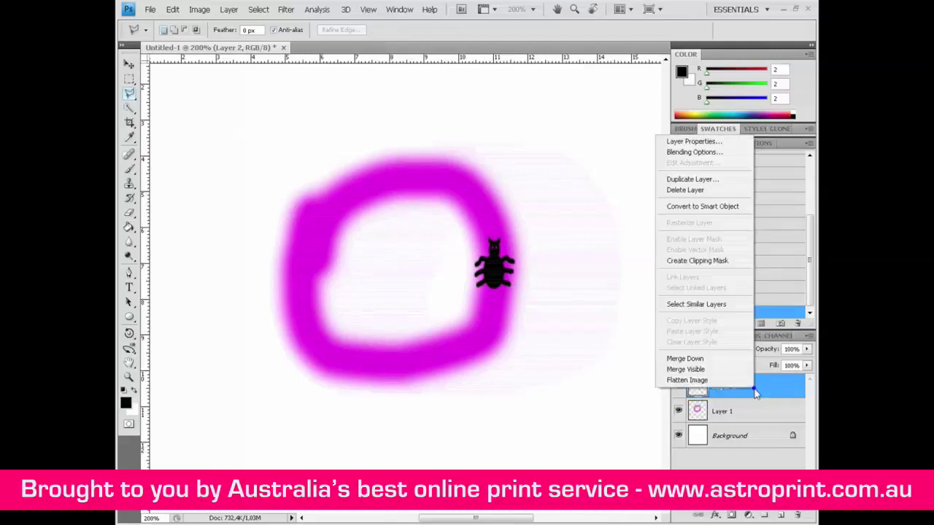
click(717, 186)
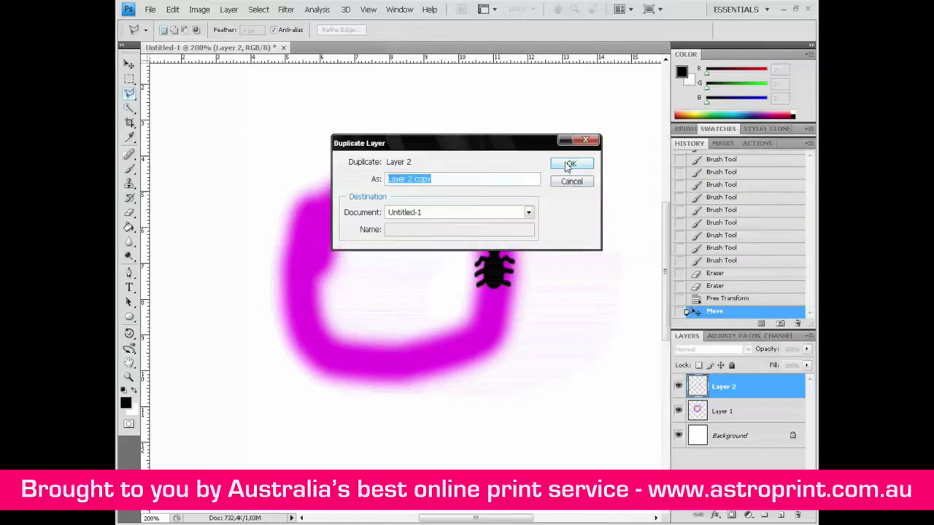
click(568, 165)
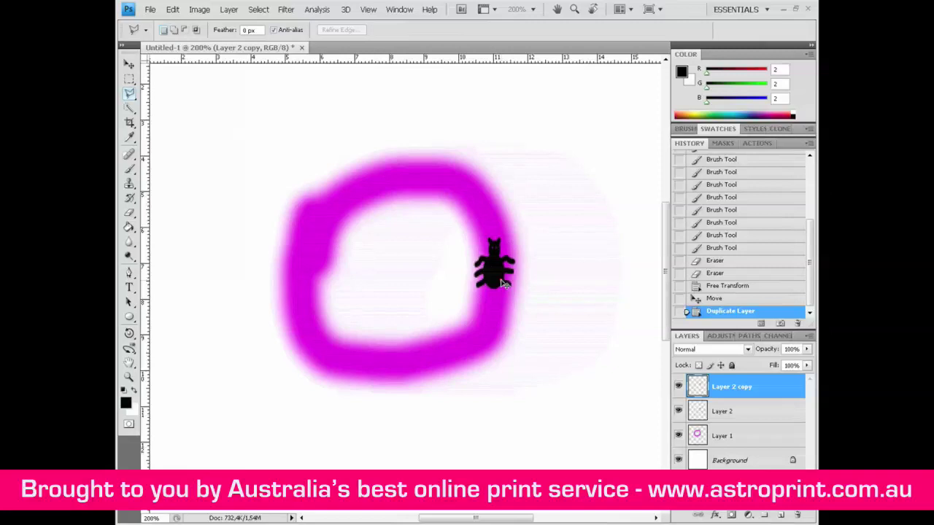
drag(501, 277, 500, 275)
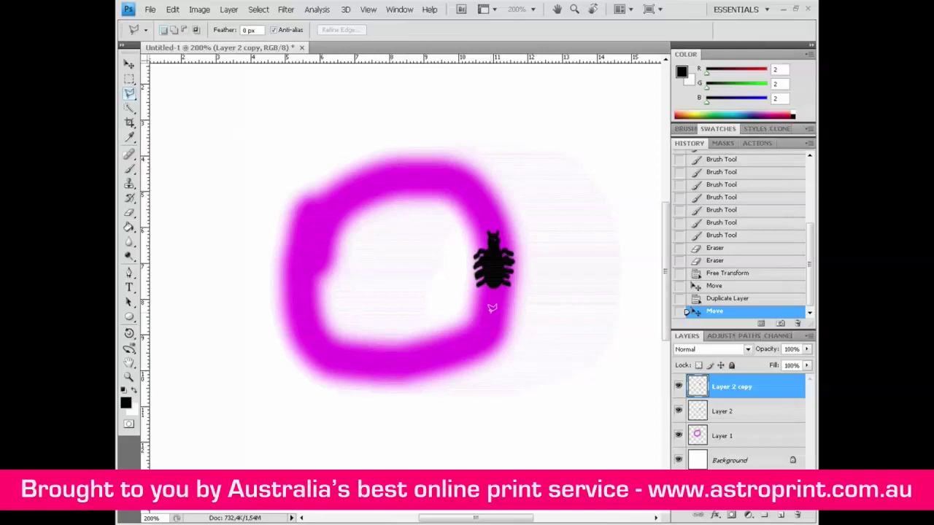
- Duplicate Layer 2 copy, move the new spider further up, and rotate it slightly clockwise
right_click(726, 394)
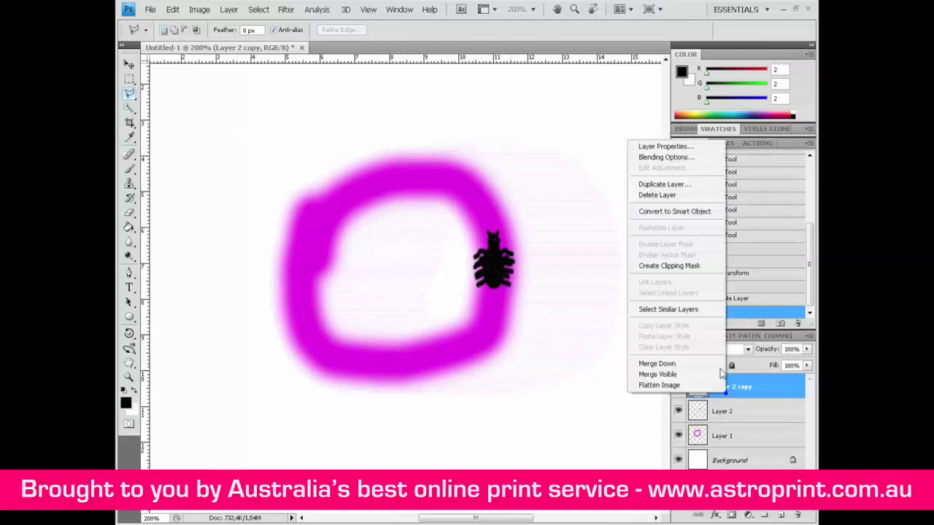
click(664, 184)
click(585, 162)
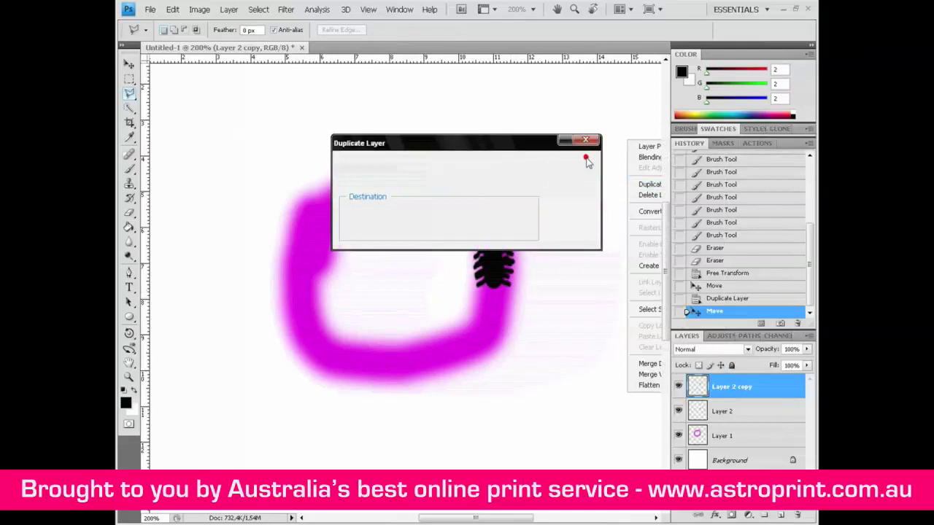
drag(498, 285, 493, 249)
right_click(494, 259)
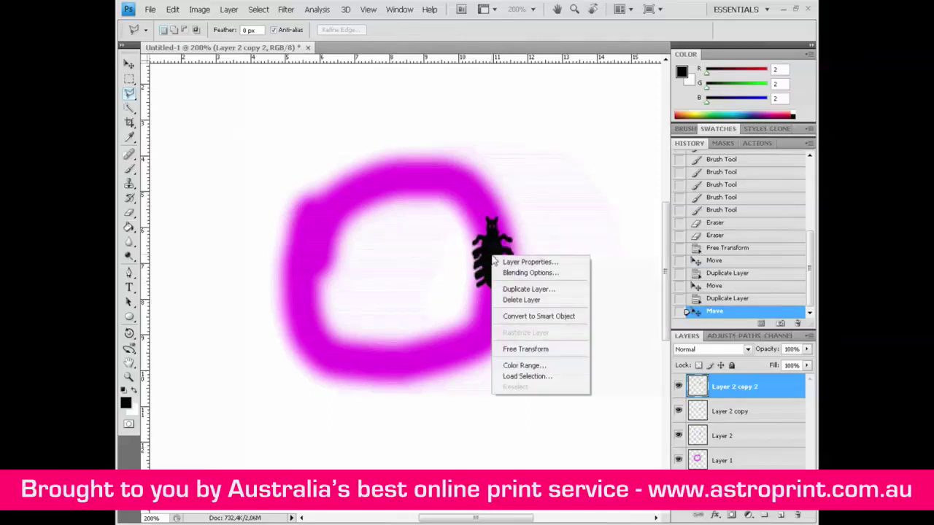
click(524, 349)
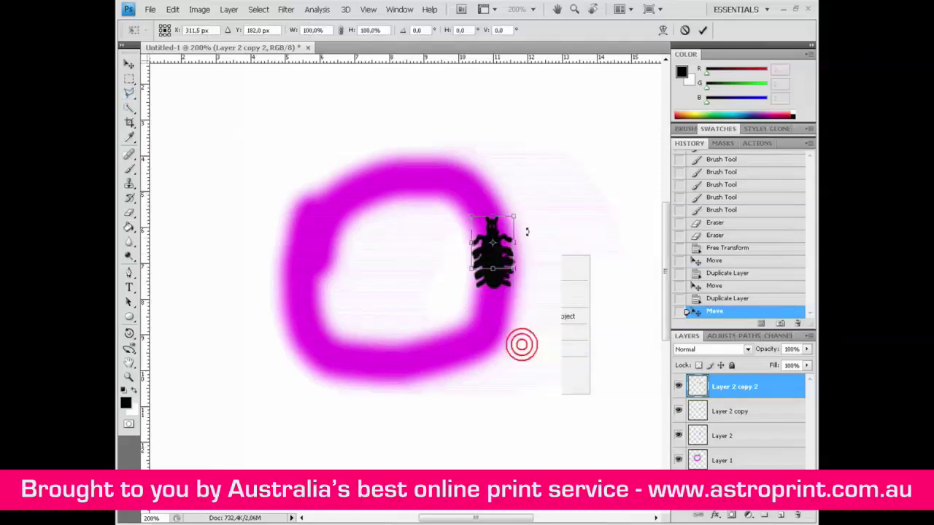
drag(527, 215, 526, 209)
key(Return)
key(l)
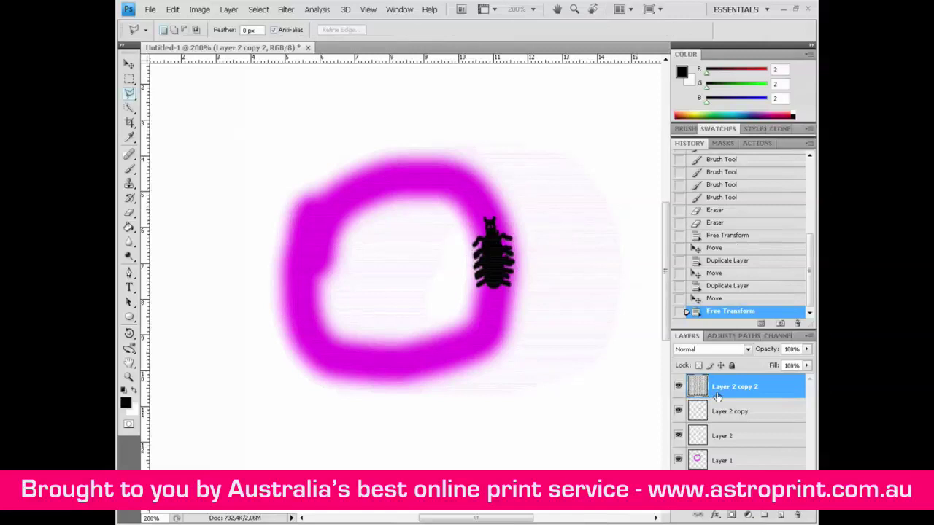
- Duplicate Layer 2 copy 2 and shift the newest spider up-left along the ring
right_click(718, 387)
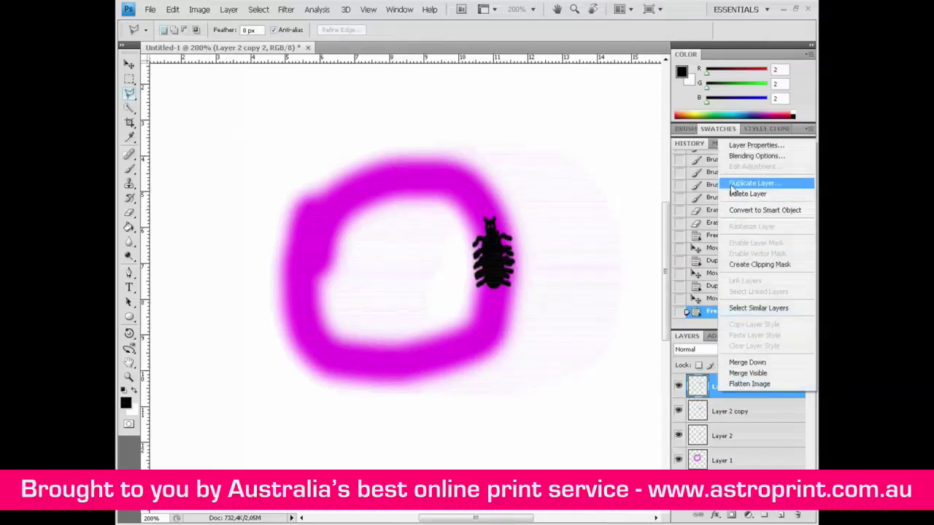
click(732, 184)
click(569, 161)
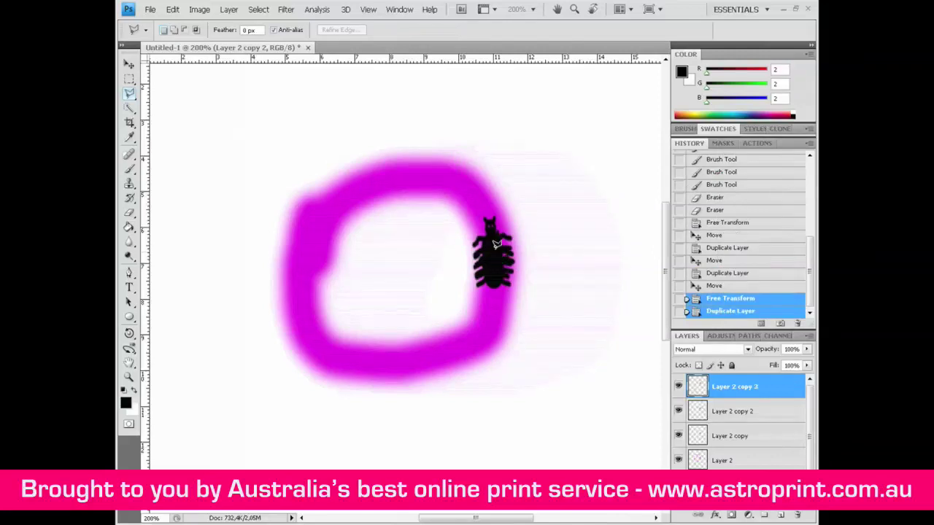
drag(494, 252, 494, 244)
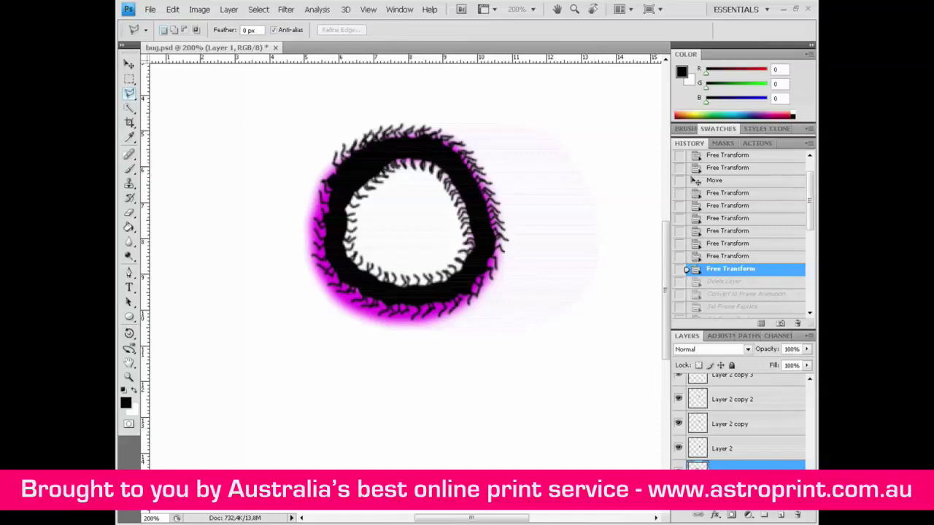
- Delete Layer 1 with the magenta ring and show the Animation panel
right_click(722, 465)
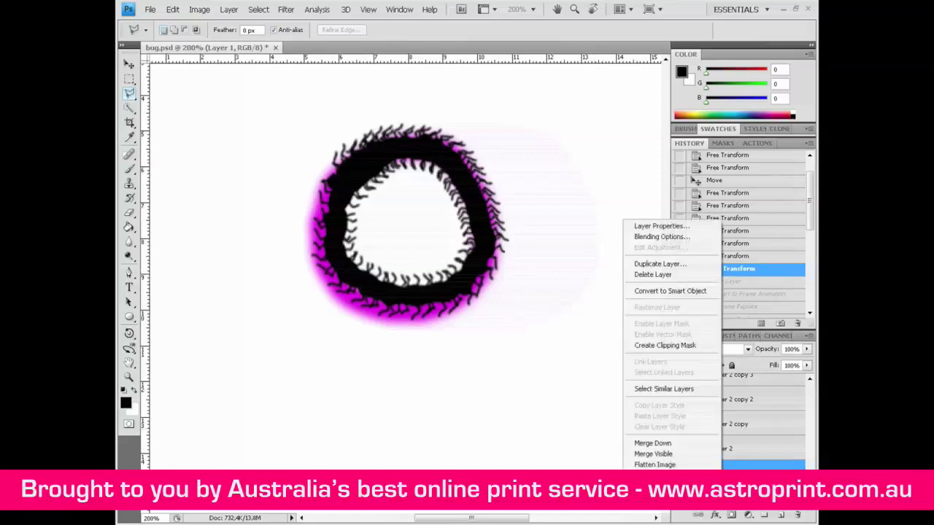
click(673, 275)
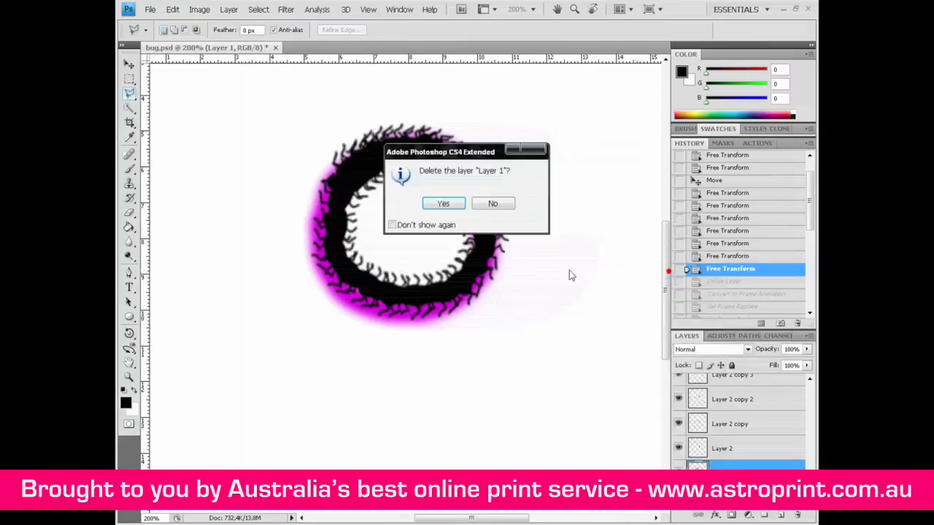
click(452, 208)
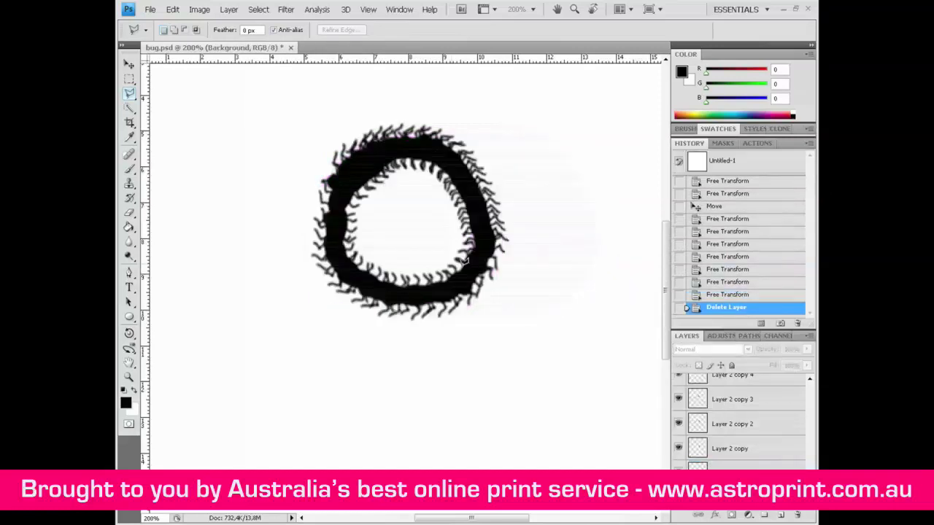
click(389, 12)
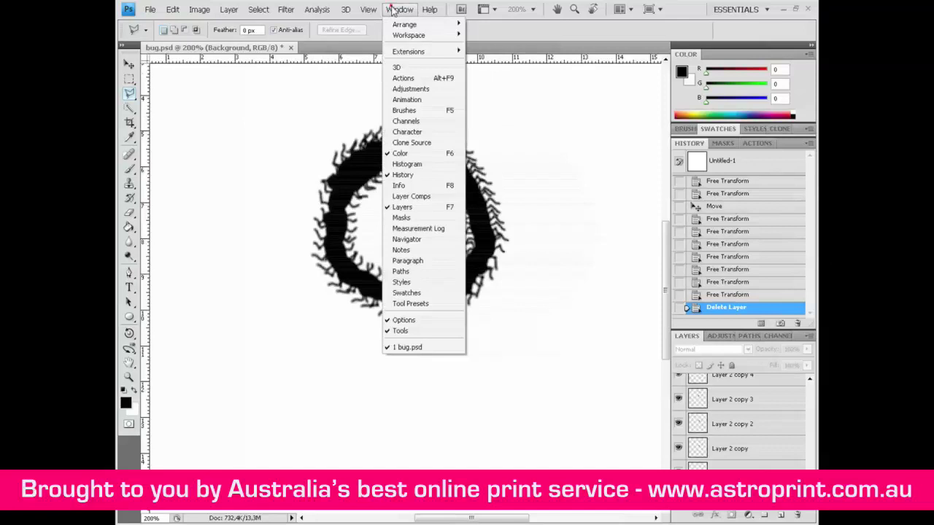
click(394, 99)
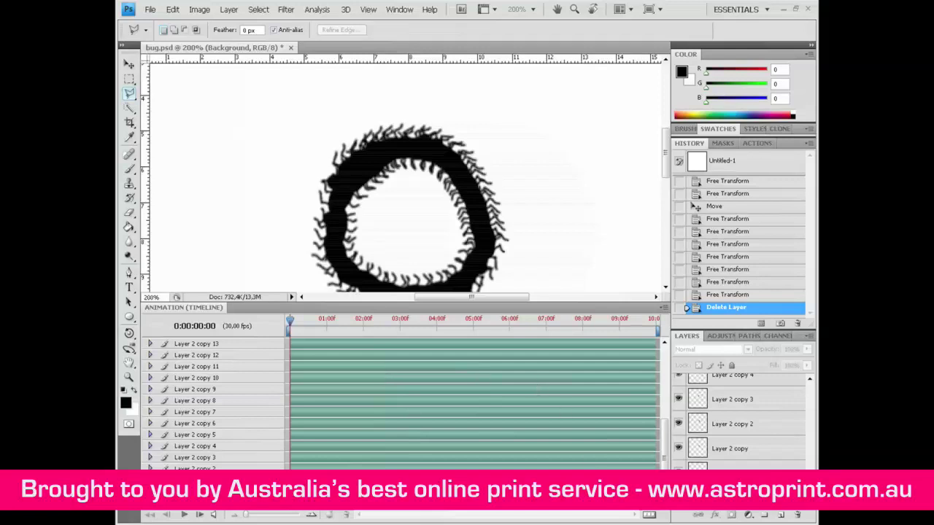
- Convert the timeline to frame animation and enlarge the animation panel
click(649, 517)
drag(365, 303, 365, 451)
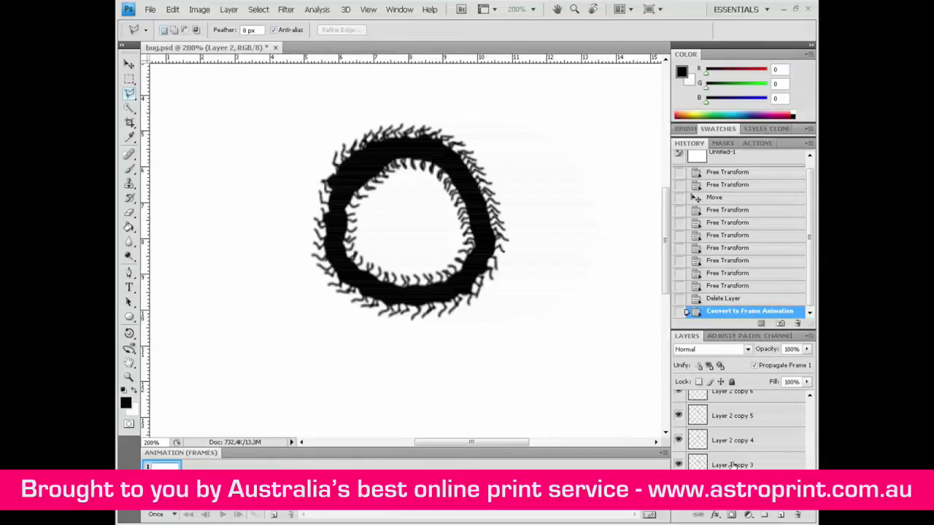
scroll(732, 465, up, 5)
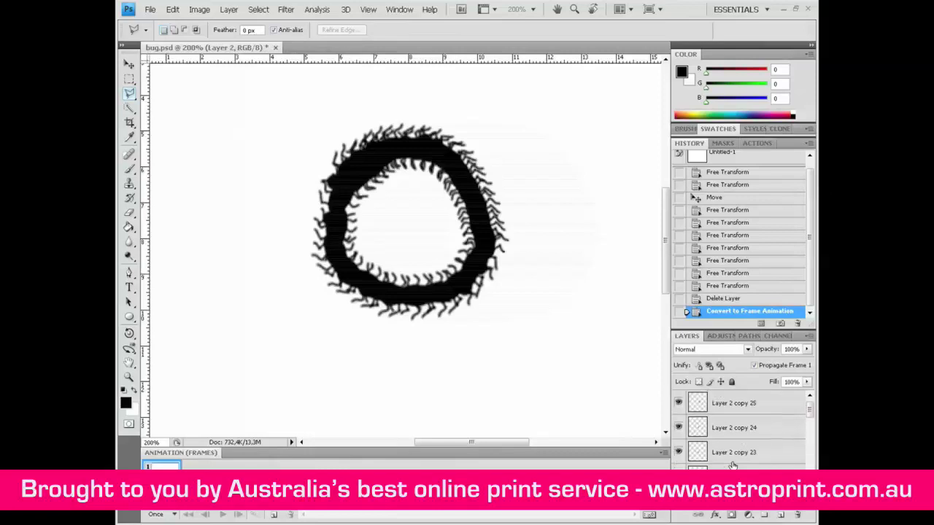
- Select all spider layers and make one animation frame from each layer
shift+click(730, 406)
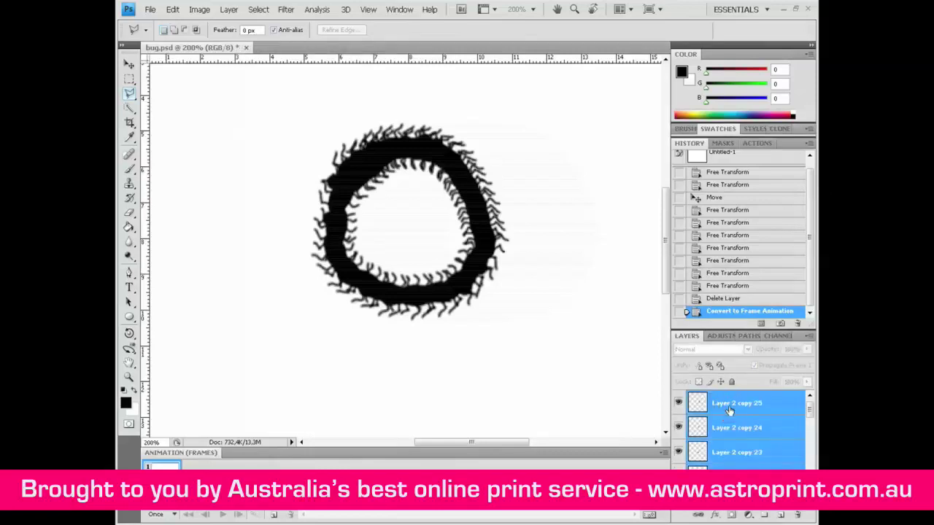
click(664, 454)
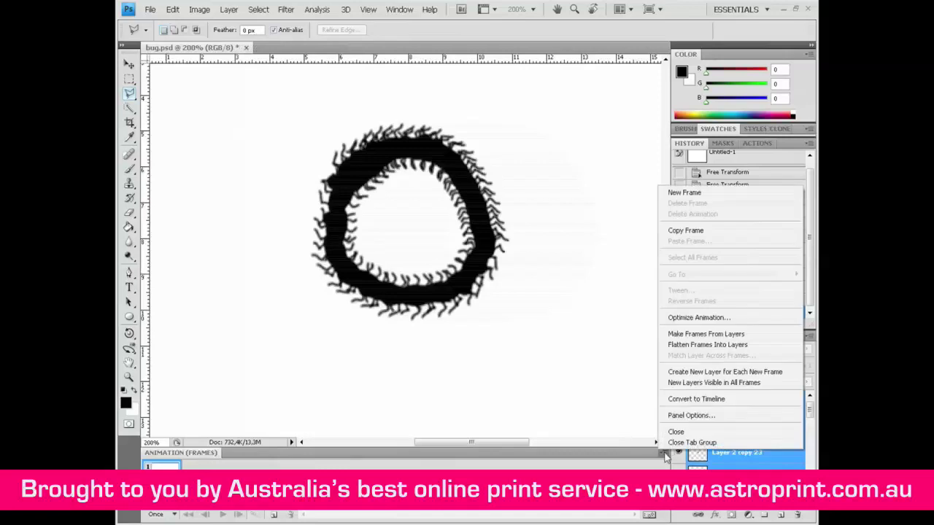
click(667, 335)
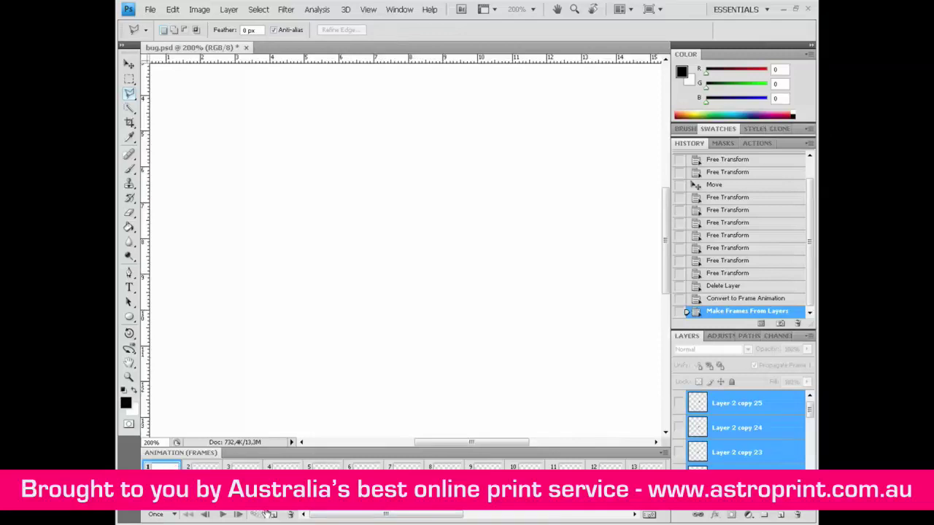
- Delete the empty first animation frame
click(289, 515)
click(443, 204)
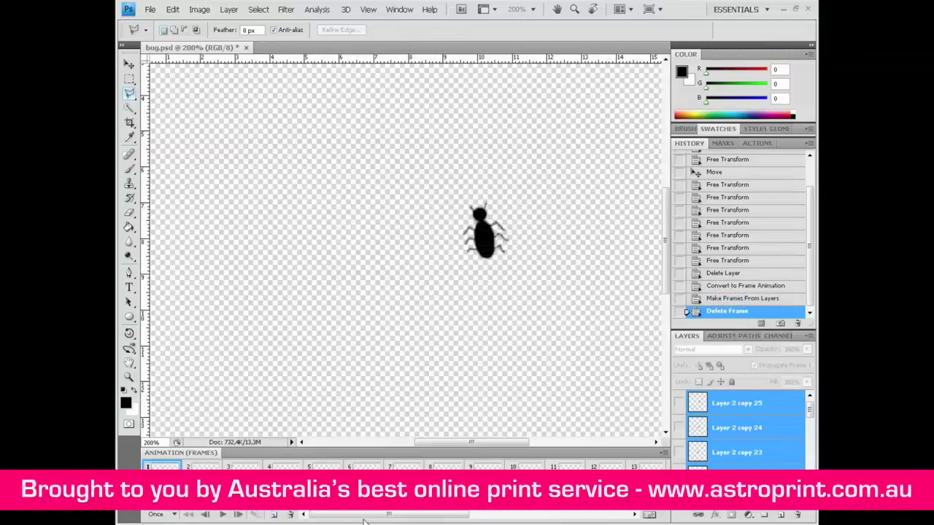
drag(370, 515, 530, 515)
- Select all frames and set every frame's delay to 0.1 seconds
shift+click(638, 482)
scroll(741, 445, down, 10)
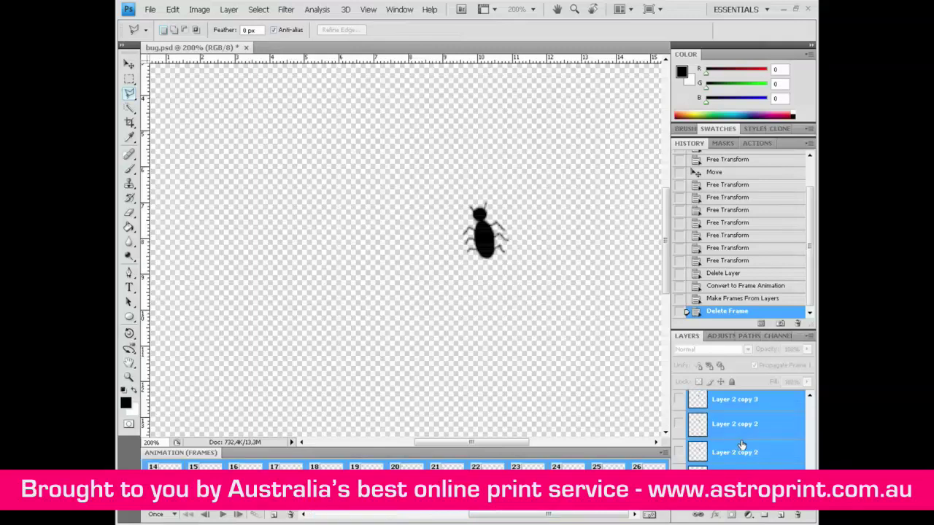
scroll(729, 451, down, 1)
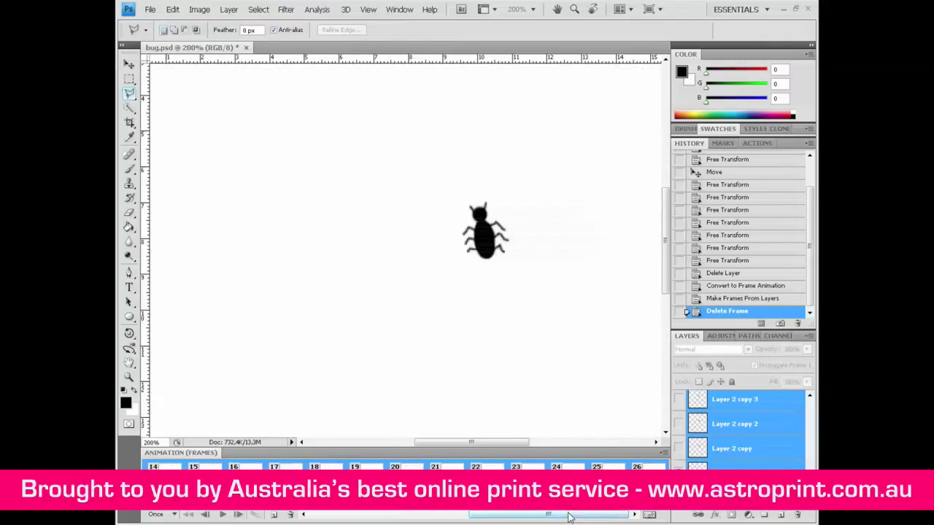
drag(569, 517, 281, 516)
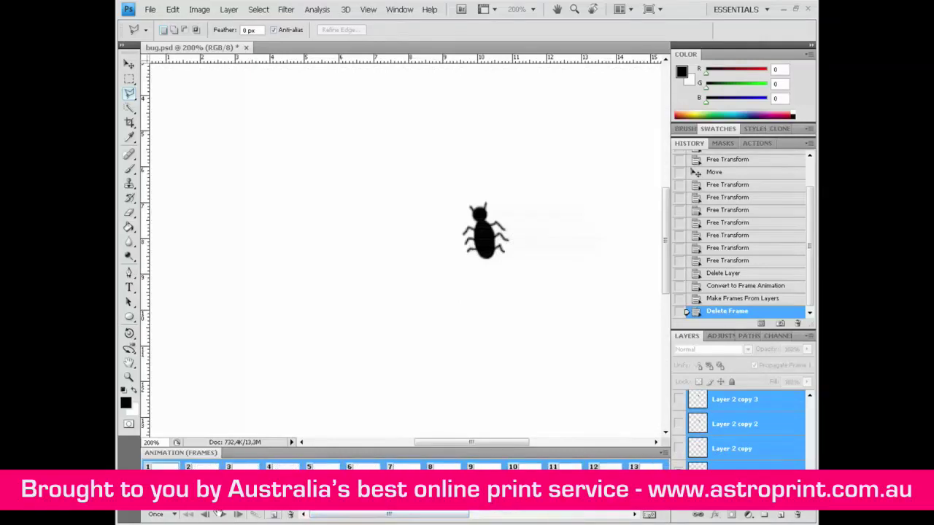
click(175, 511)
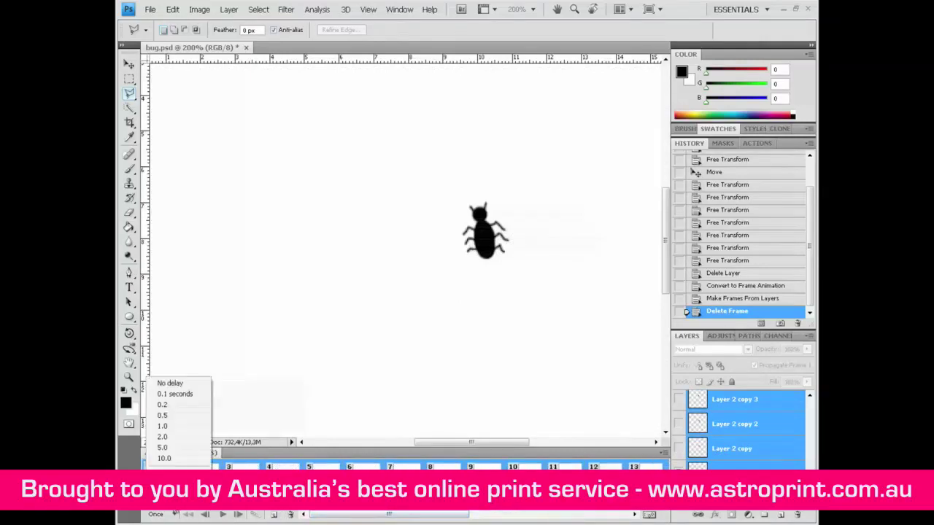
click(178, 394)
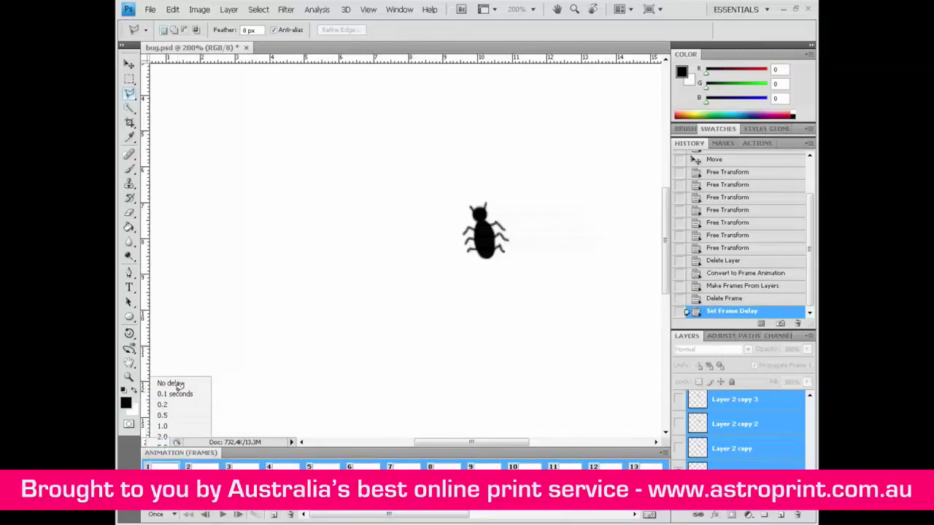
click(151, 10)
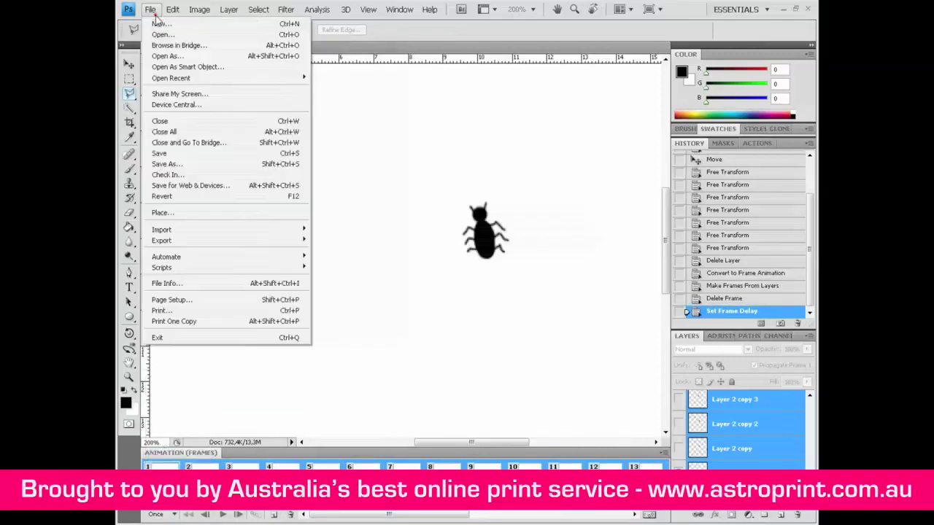
- Save the animation through Save for Web & Devices as the GIF 'bug2' on the Desktop
click(162, 184)
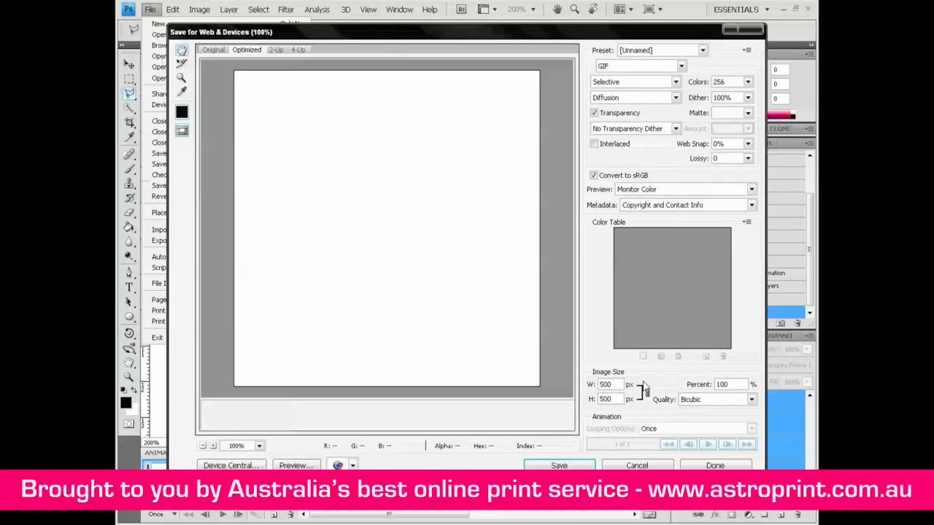
click(573, 464)
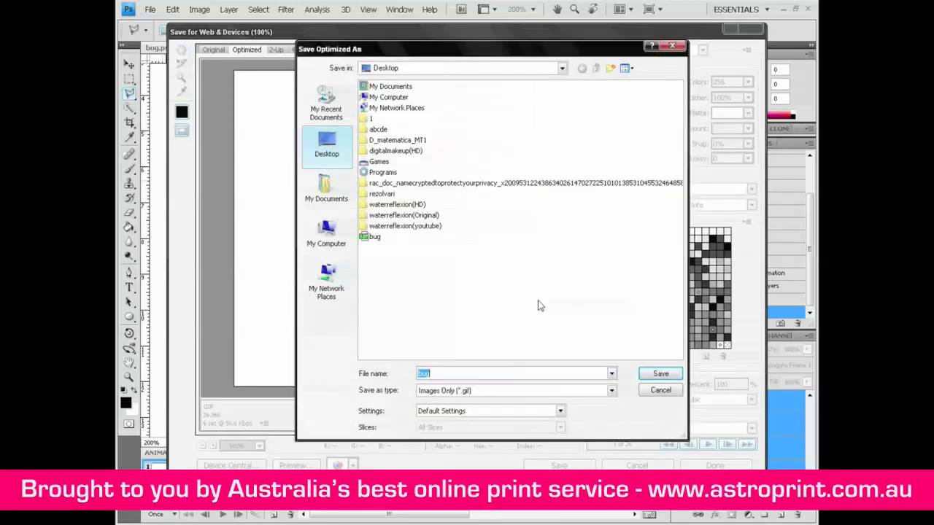
text(bu)
click(656, 375)
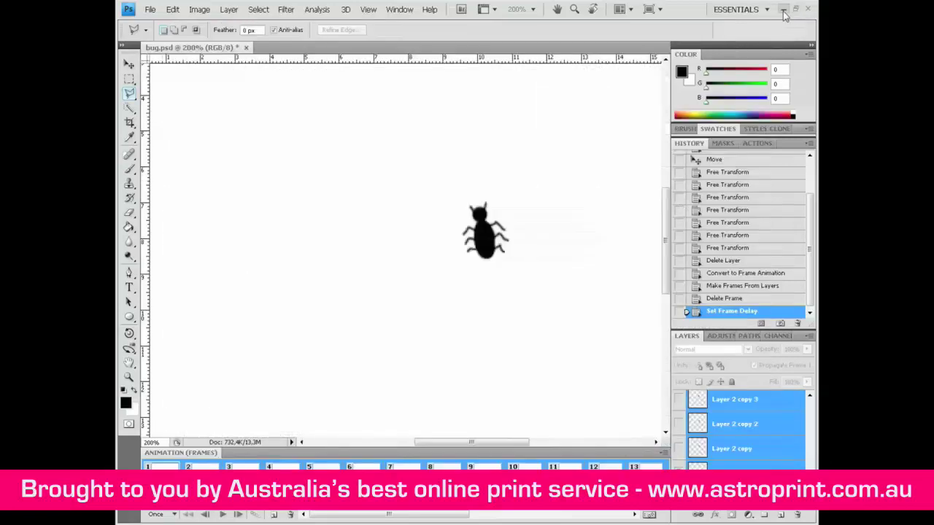
- Close Photoshop, discarding unsaved changes to bug.psd
click(806, 9)
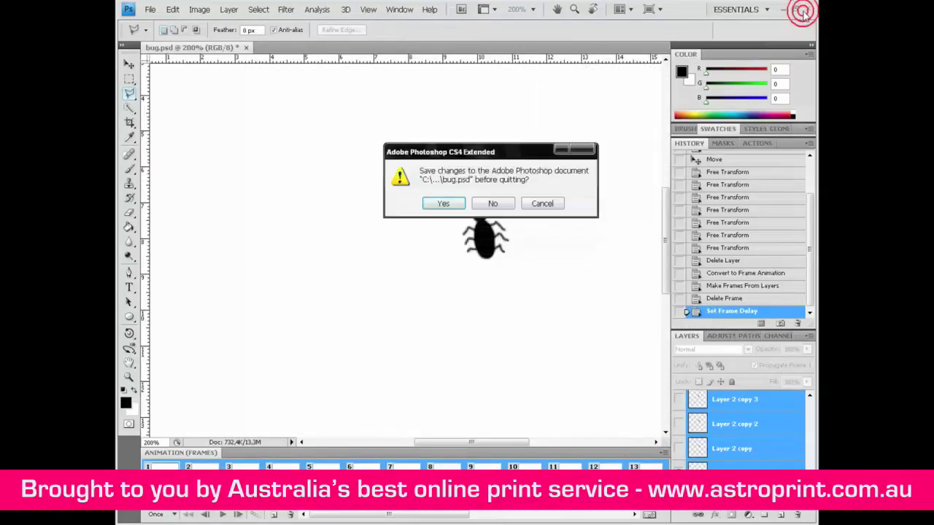
click(494, 205)
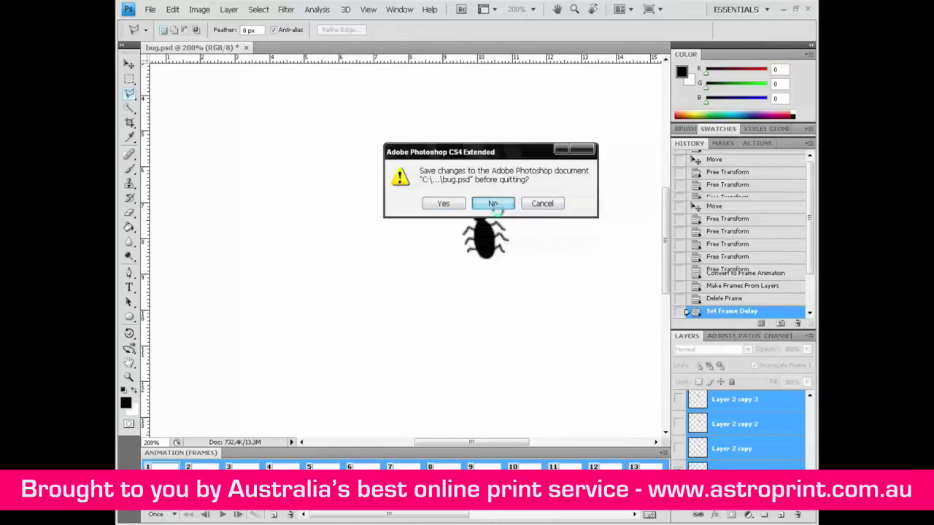